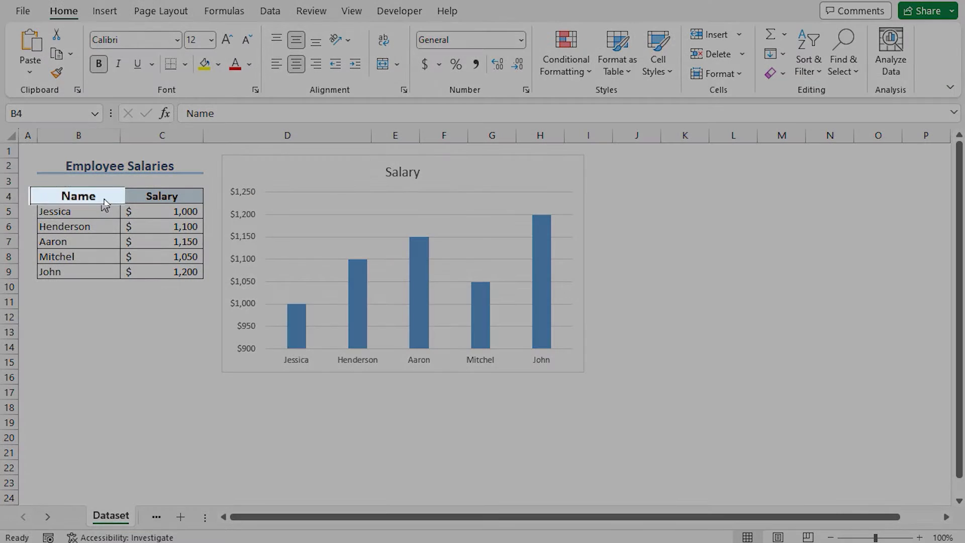
Select the Name and Salary headings in B4 and C4 on the Dataset sheet.
{"action": "left_click", "coordinate": [103, 198]}
{"action": "left_click", "coordinate": [191, 200]}
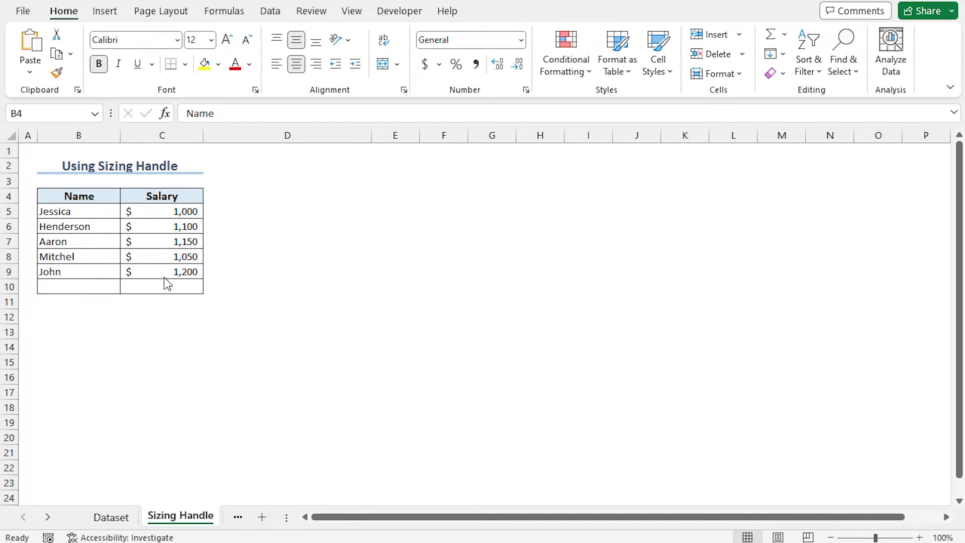
Insert a 2-D clustered column chart from the names and salaries in B4:C9.
{"action": "left_click_drag", "start_coordinate": [62, 192], "coordinate": [166, 271]}
{"action": "left_click", "coordinate": [104, 11]}
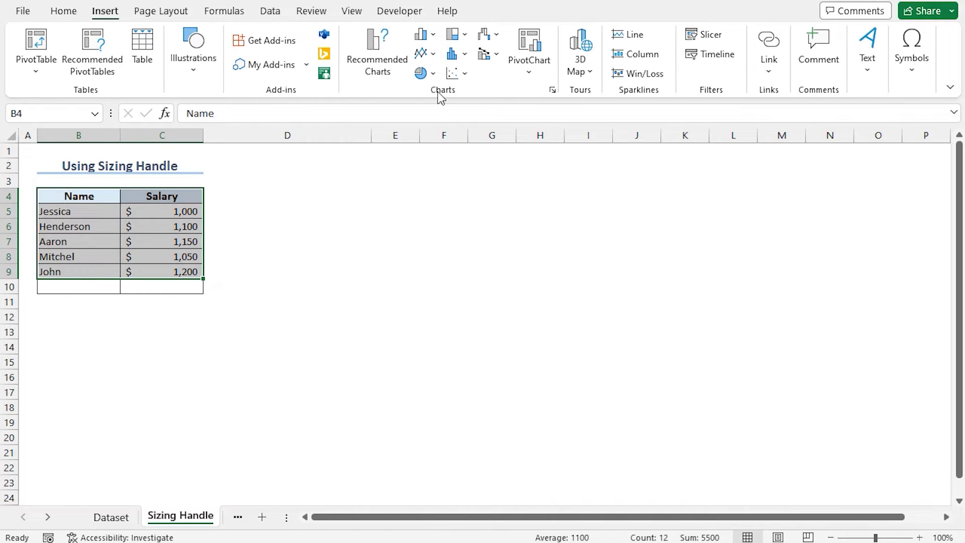
{"action": "left_click", "coordinate": [424, 38]}
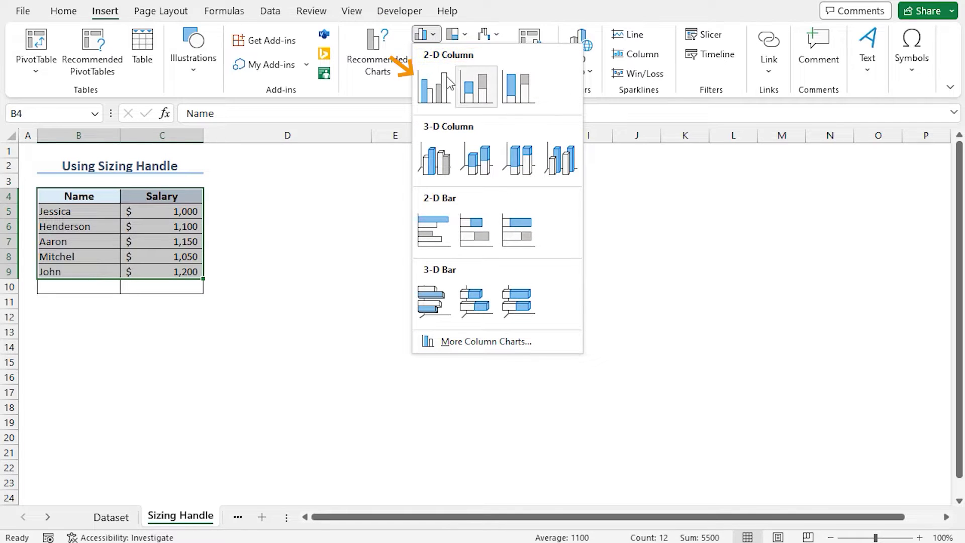
{"action": "left_click", "coordinate": [435, 92]}
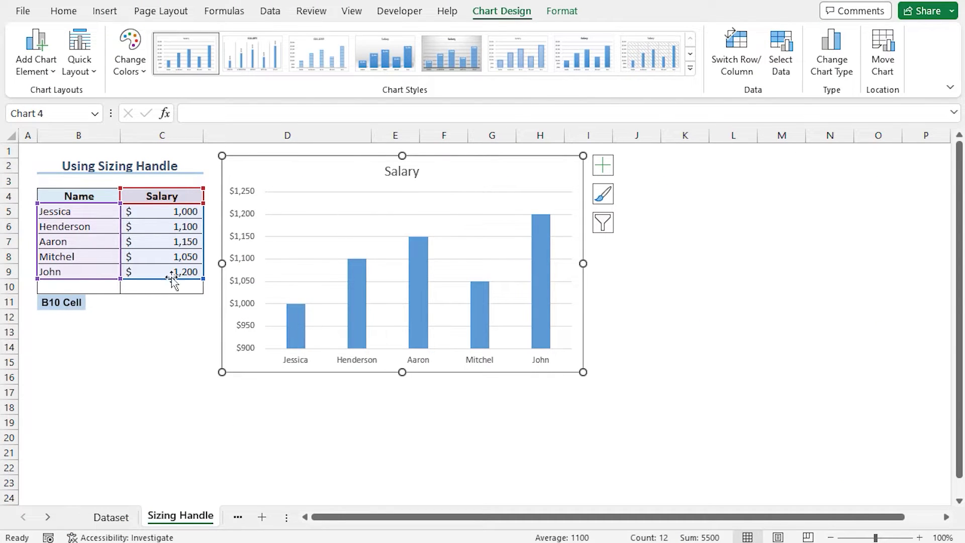
Enter Joe in B10 with a salary of 1500 in C10.
{"action": "left_click", "coordinate": [73, 289]}
{"action": "type", "text": "Joe"}
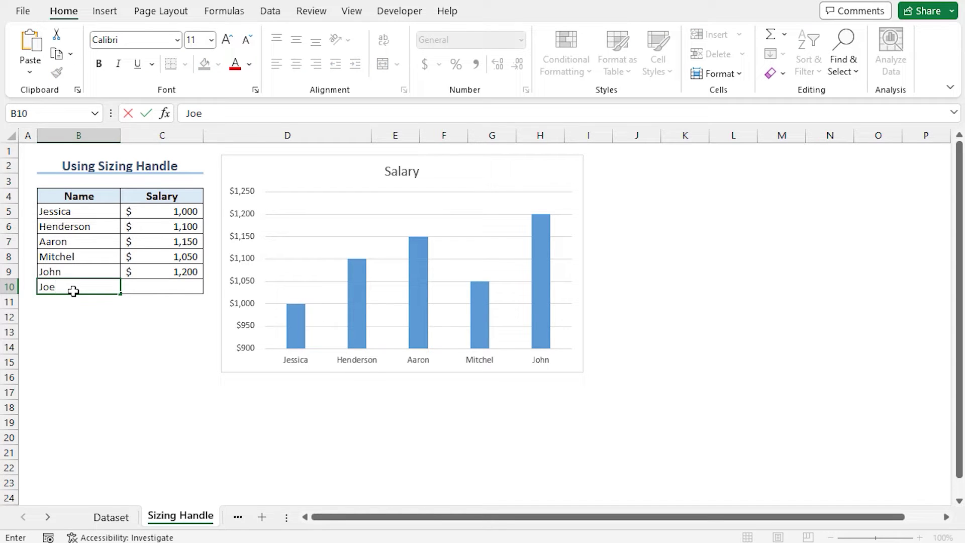
{"action": "key", "text": "Tab"}
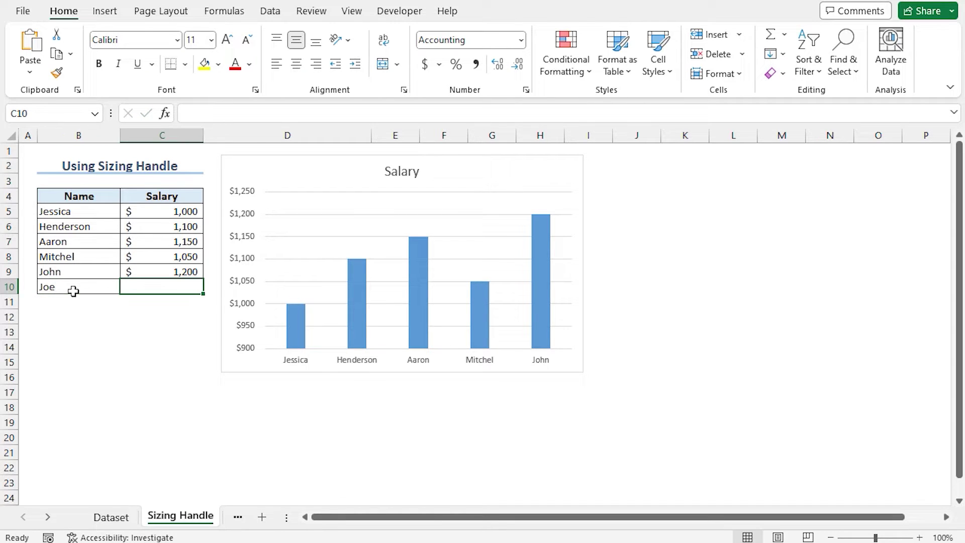
{"action": "type", "text": "1500"}
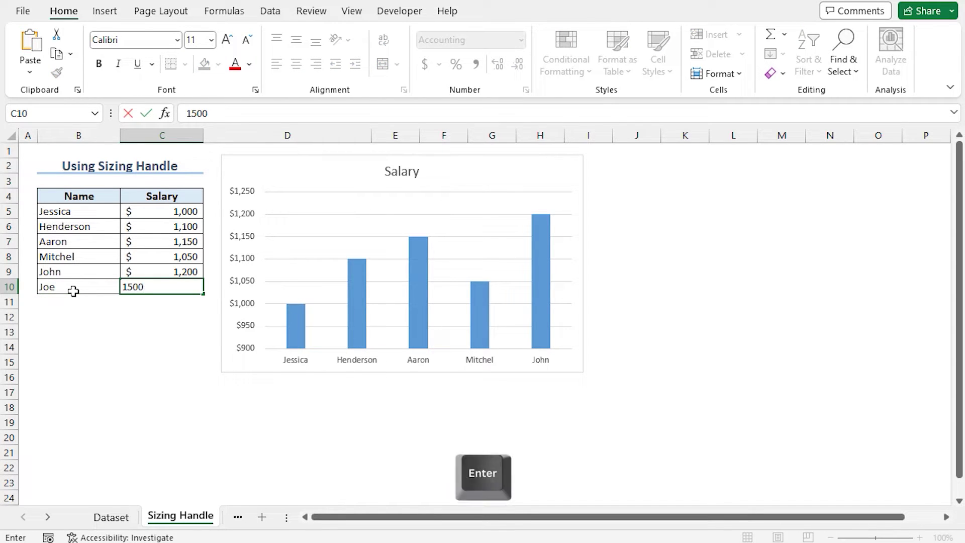
{"action": "key", "text": "Return"}
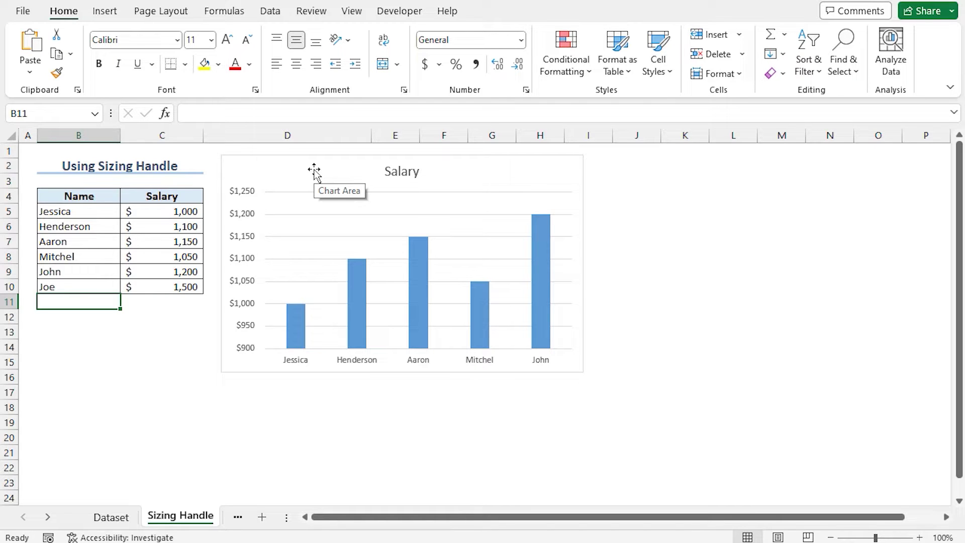
Stretch the chart's highlighted source range from row 9 down to row 10 to include Joe.
{"action": "left_click", "coordinate": [279, 169]}
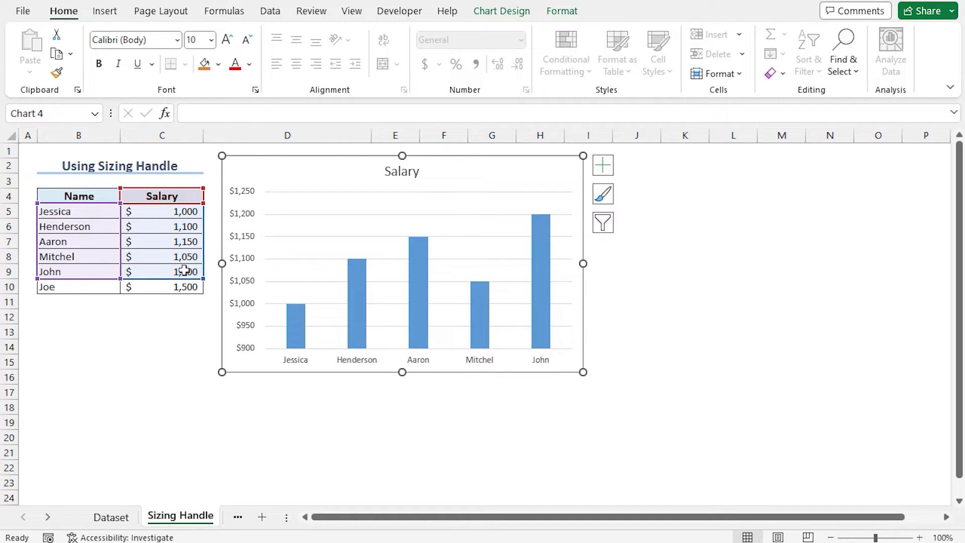
{"action": "left_click_drag", "start_coordinate": [201, 279], "coordinate": [202, 280]}
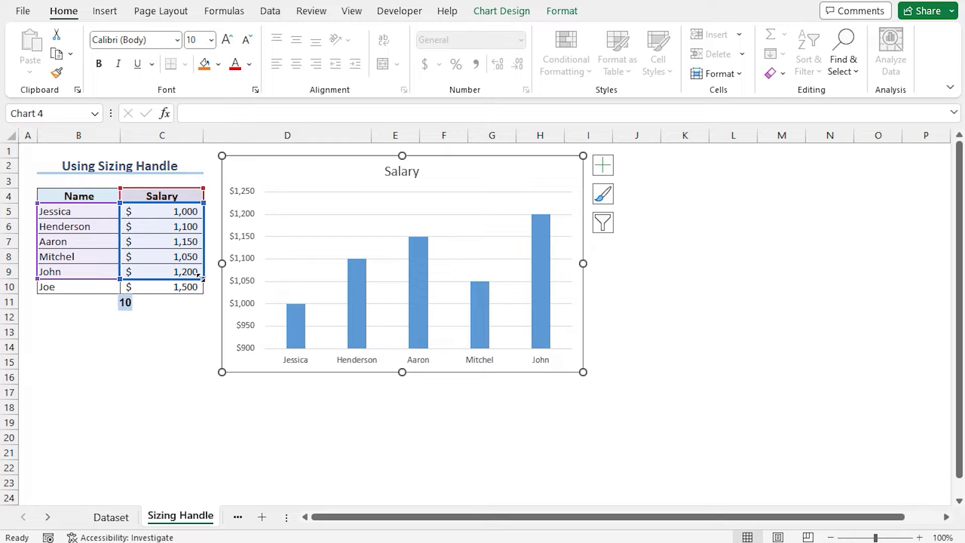
{"action": "left_click_drag", "start_coordinate": [203, 285], "coordinate": [204, 290]}
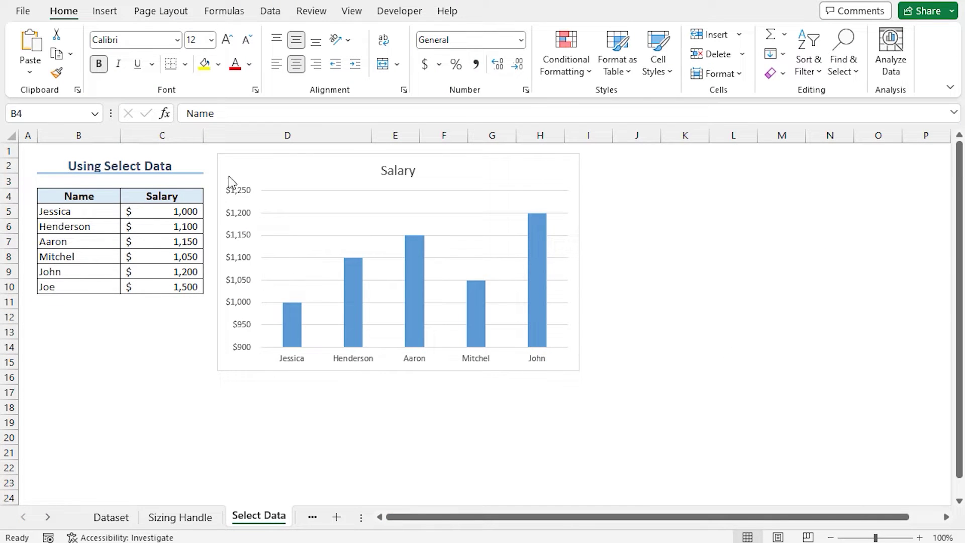
Open the Select Data Source dialog for the salary chart from its shortcut menu.
{"action": "left_click", "coordinate": [269, 170]}
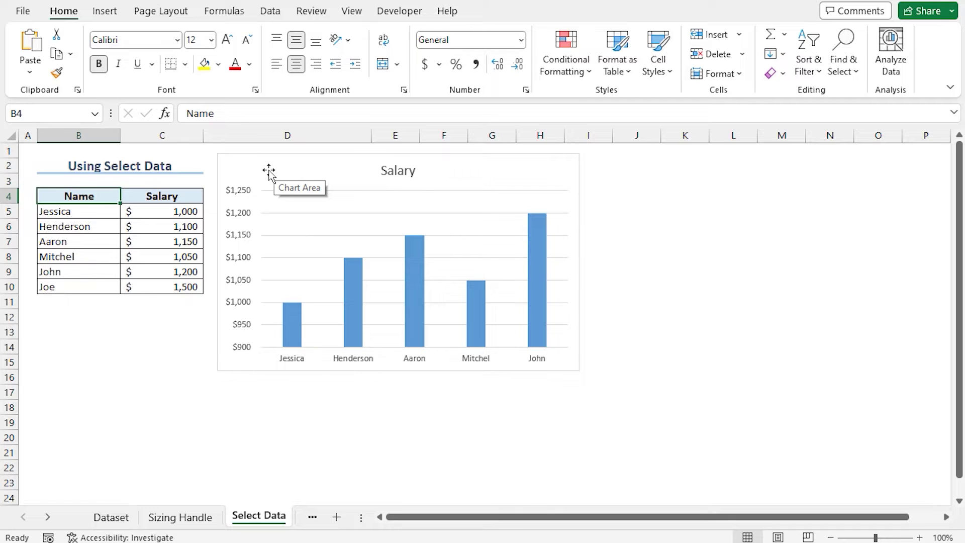
{"action": "right_click", "coordinate": [269, 170]}
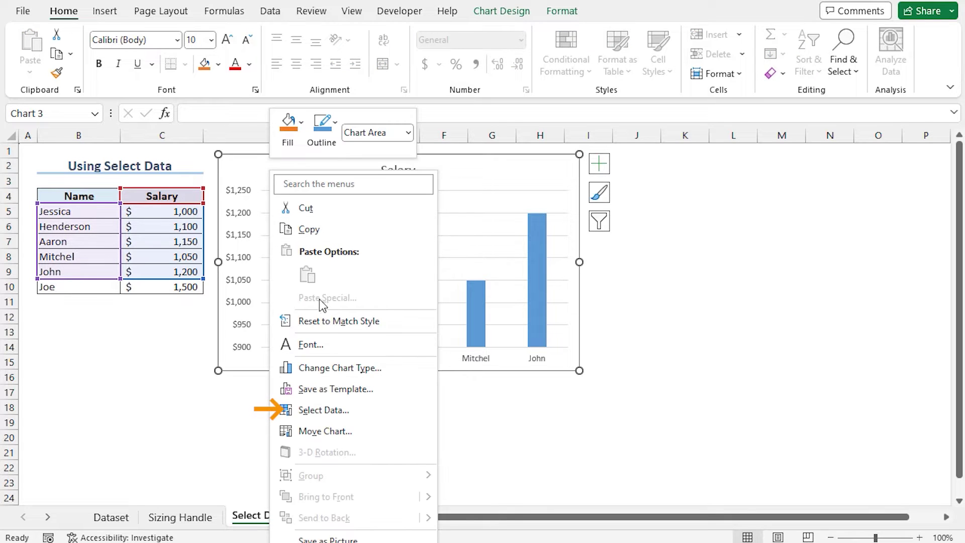
{"action": "left_click", "coordinate": [336, 410]}
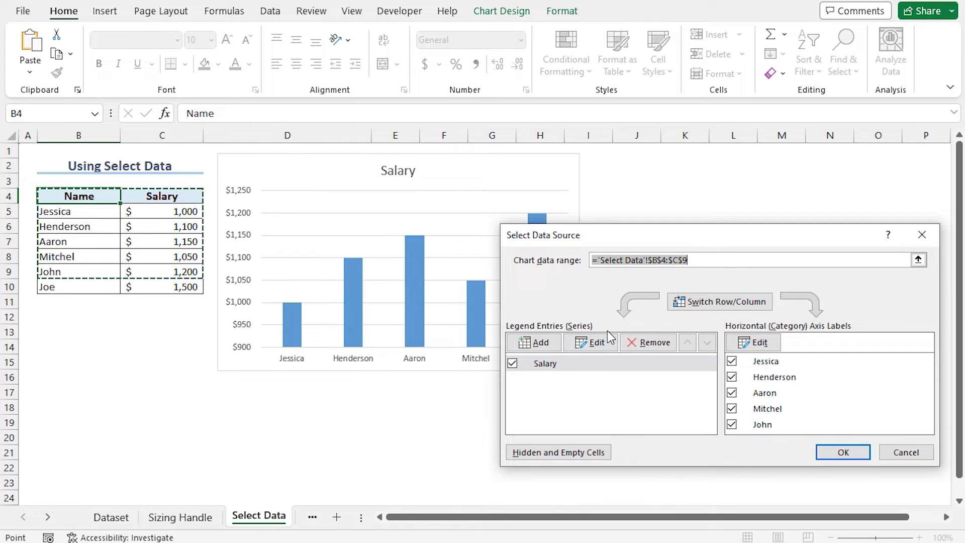
Replace the Salary series values with cells C5:C10.
{"action": "left_click", "coordinate": [598, 342]}
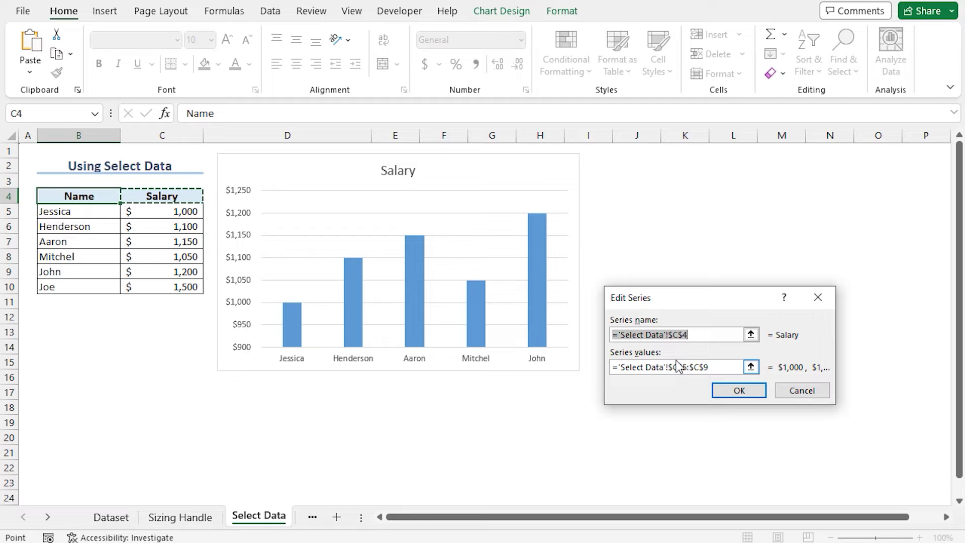
{"action": "left_click_drag", "start_coordinate": [736, 367], "coordinate": [610, 367]}
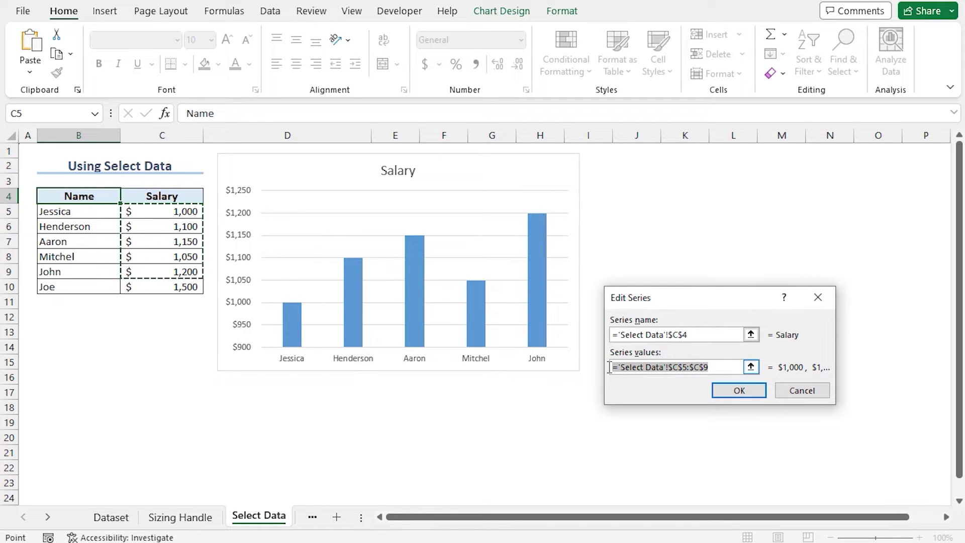
{"action": "key", "text": "BackSpace"}
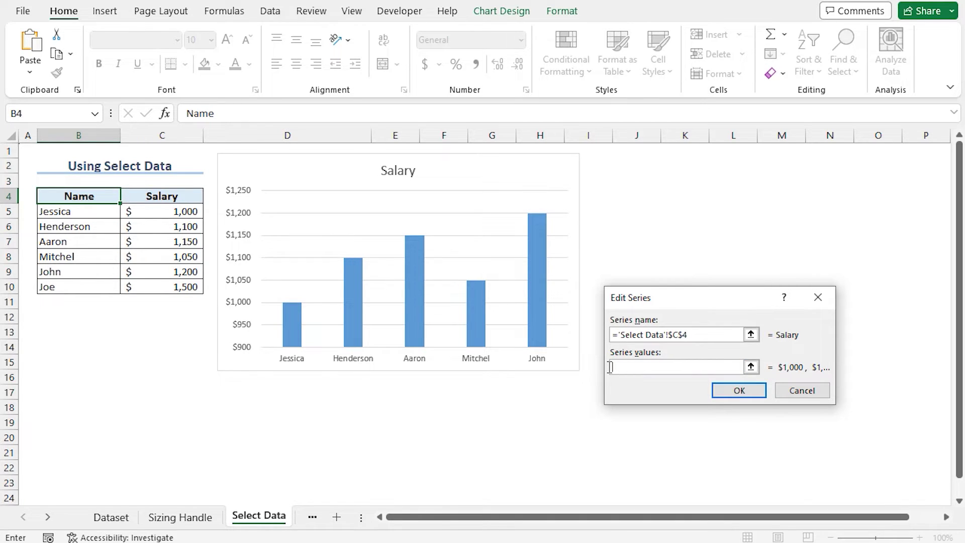
{"action": "left_click_drag", "start_coordinate": [150, 208], "coordinate": [147, 287]}
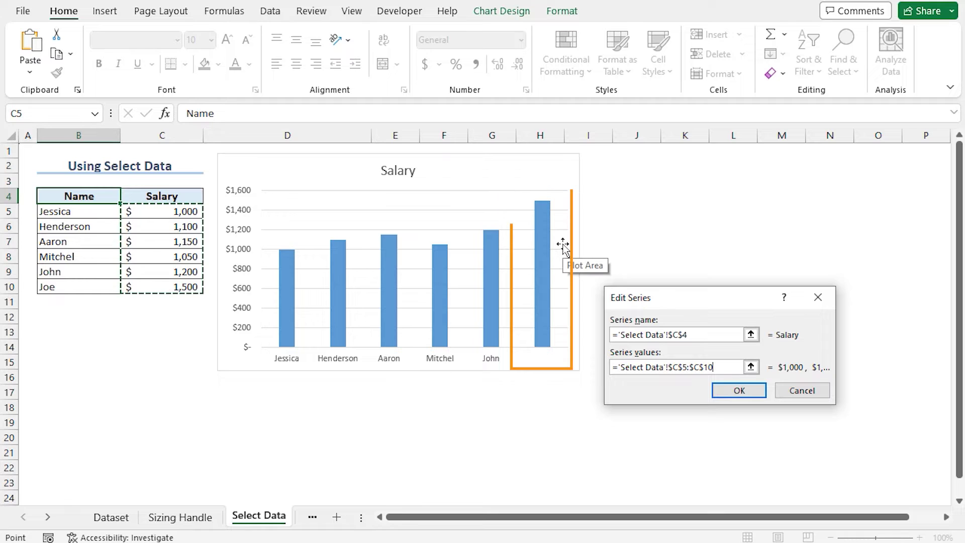
{"action": "left_click", "coordinate": [731, 392]}
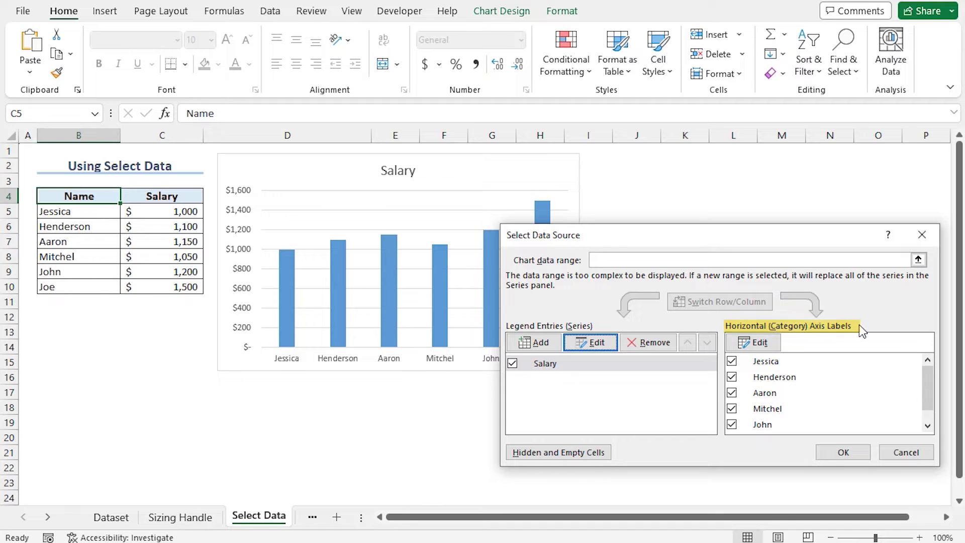
Set the category axis labels to names B5:B10 and apply the B4:C10 chart range.
{"action": "left_click", "coordinate": [759, 343]}
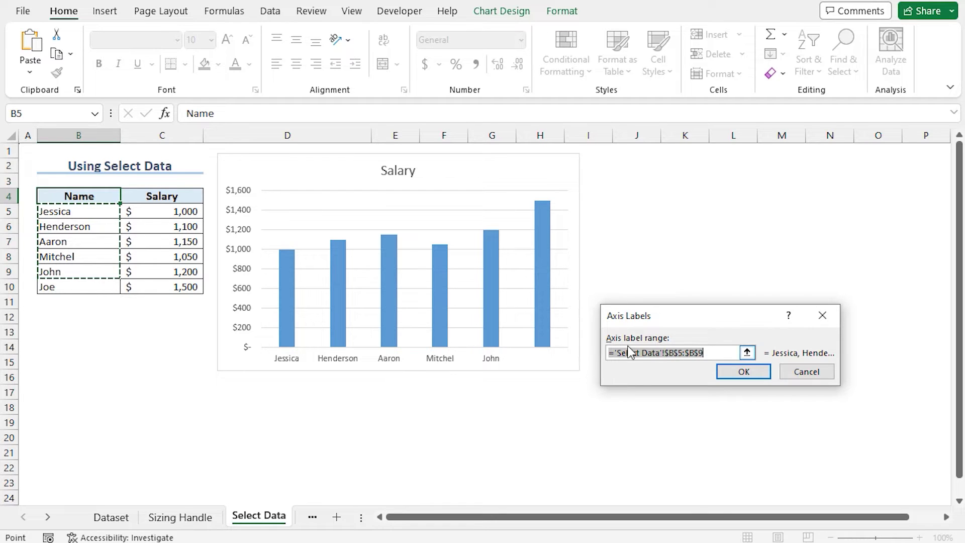
{"action": "key", "text": "BackSpace"}
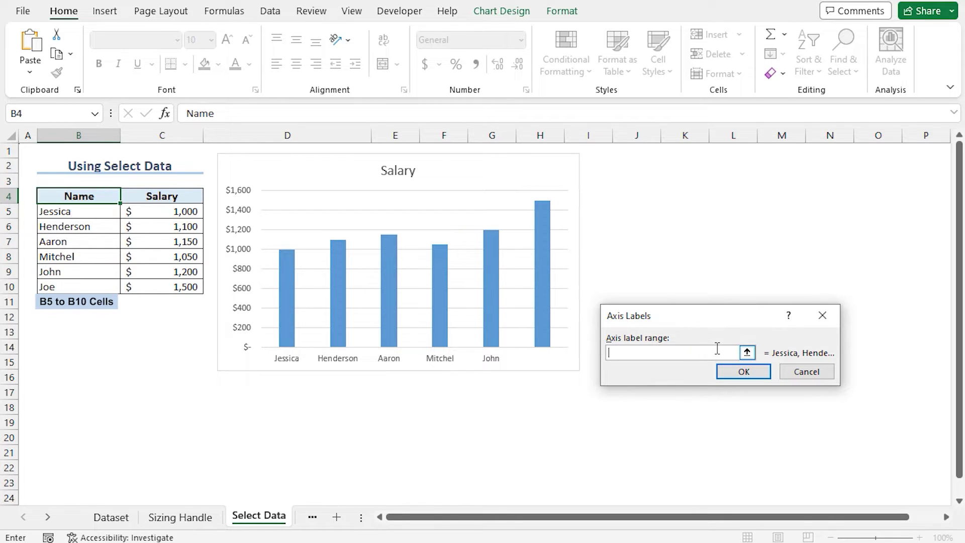
{"action": "left_click_drag", "start_coordinate": [86, 210], "coordinate": [82, 284]}
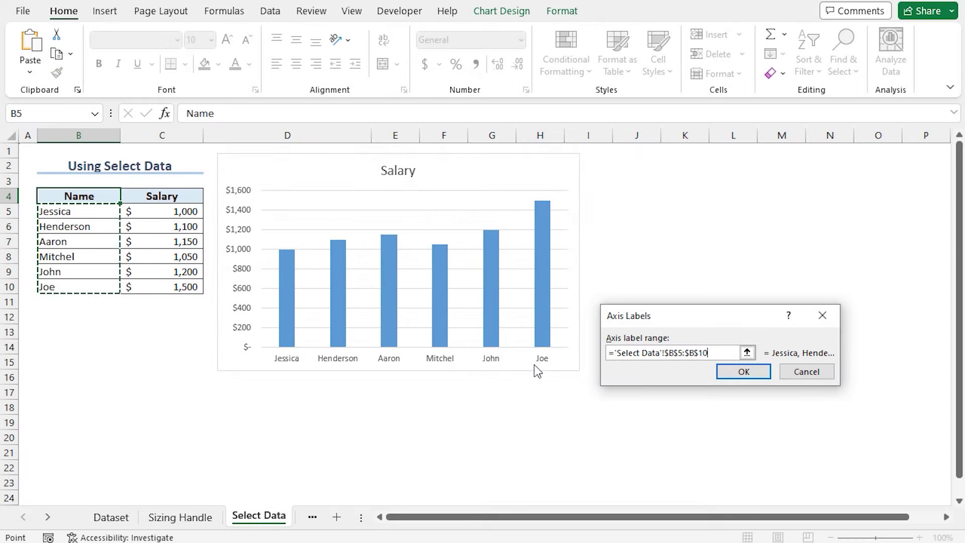
{"action": "left_click", "coordinate": [722, 372]}
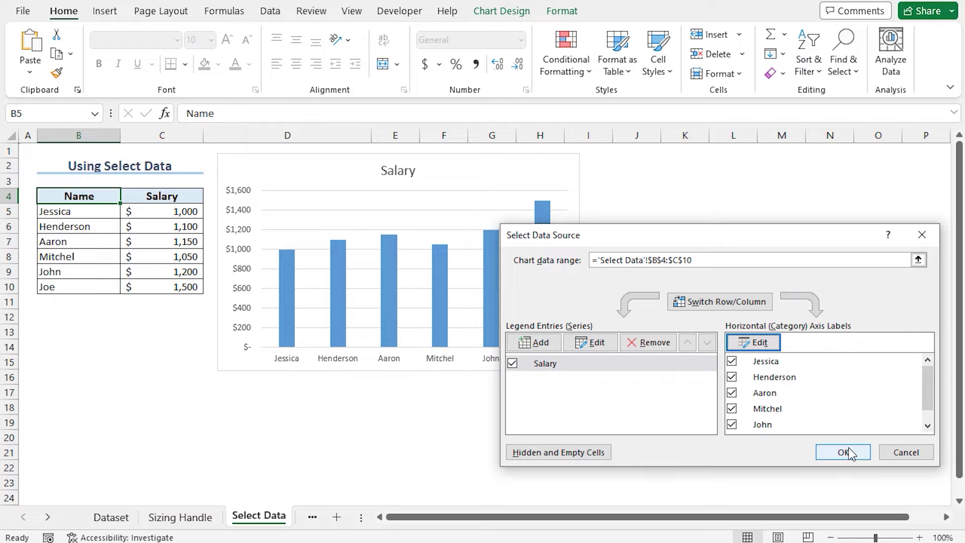
{"action": "left_click", "coordinate": [849, 452]}
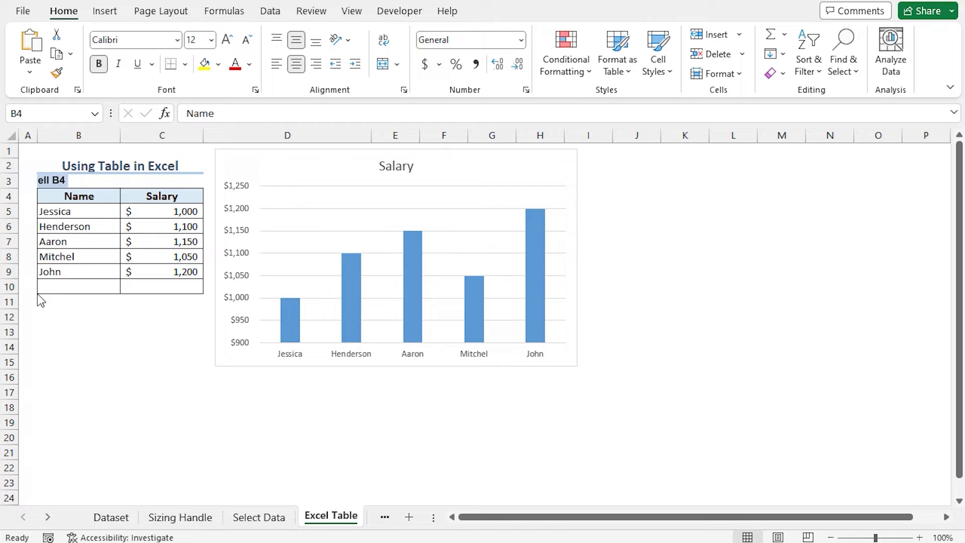
Convert B4:C9 on the Excel Table sheet into a table with headers.
{"action": "left_click", "coordinate": [105, 193]}
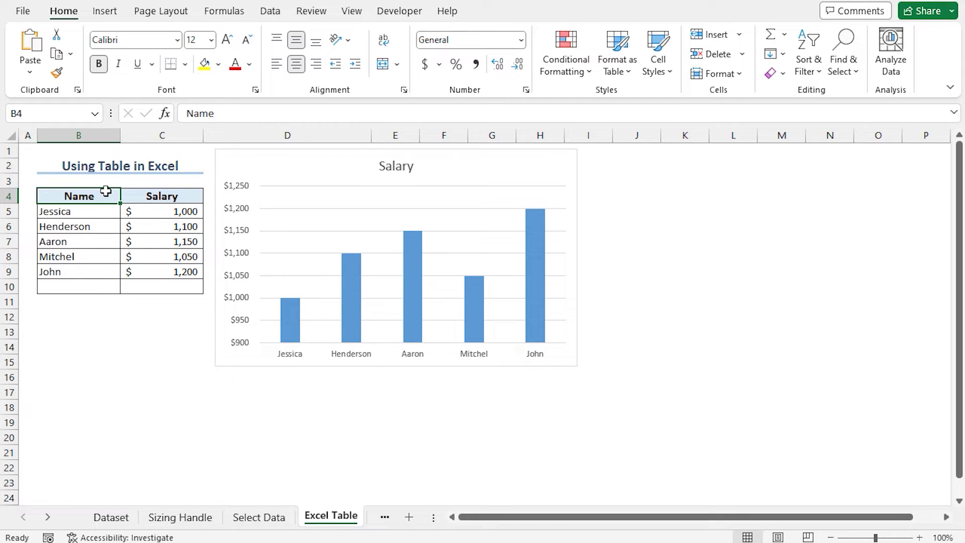
{"action": "left_click", "coordinate": [104, 11]}
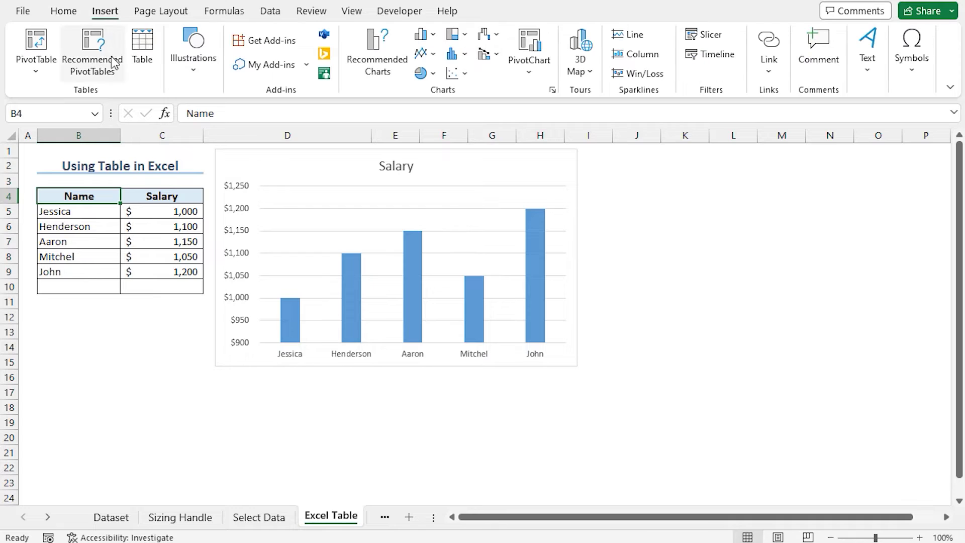
{"action": "left_click", "coordinate": [153, 53]}
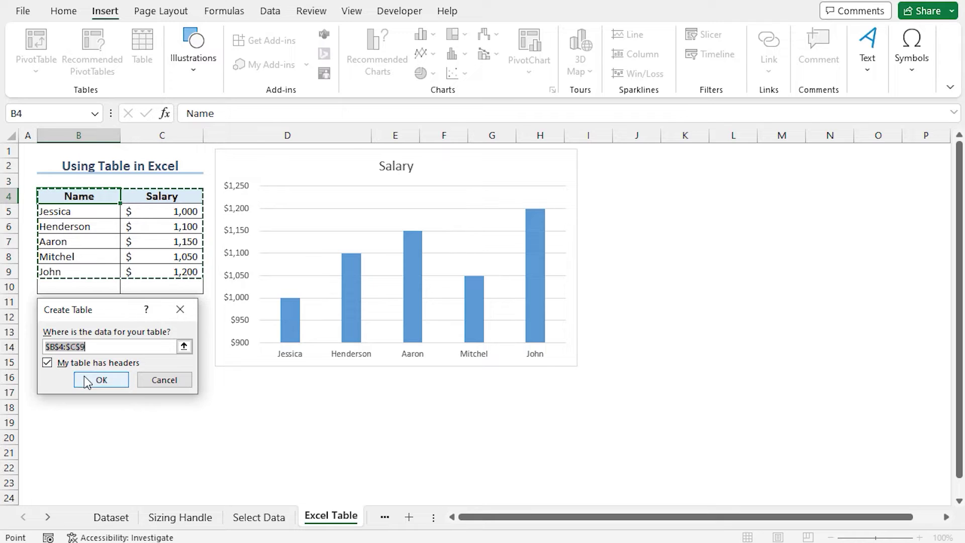
{"action": "left_click", "coordinate": [100, 380]}
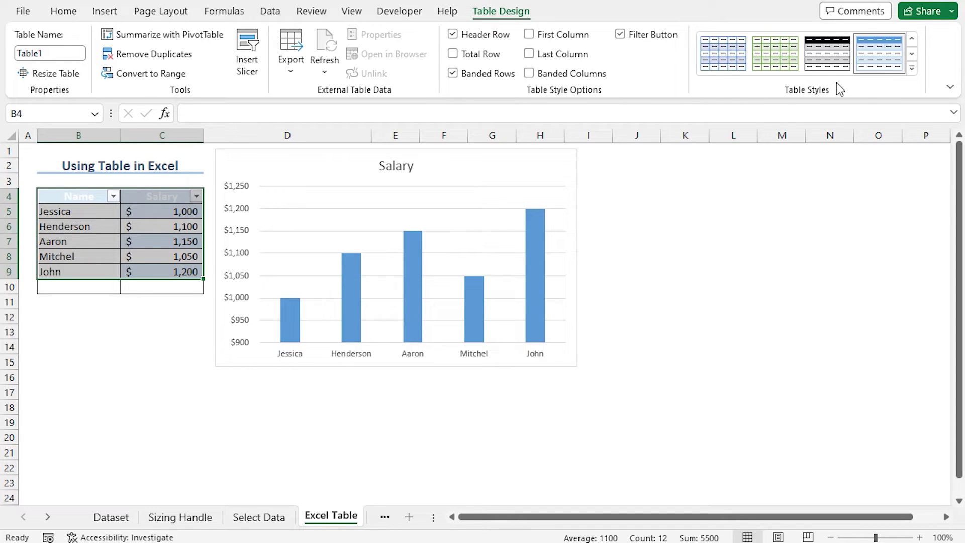
Apply the Light 'None' table style to Table1.
{"action": "left_click", "coordinate": [913, 71]}
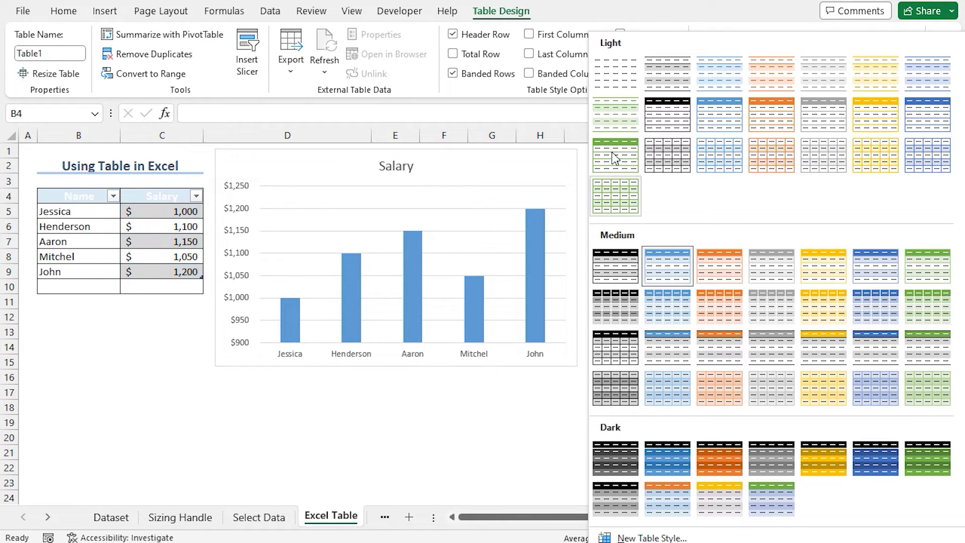
{"action": "left_click", "coordinate": [614, 85]}
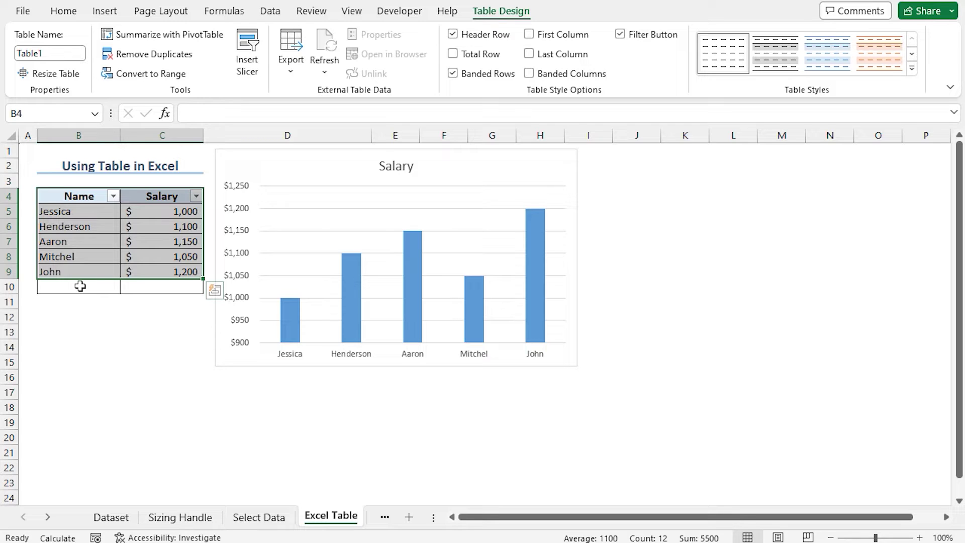
Add a table row with Joe in B10 and 1500 in C10.
{"action": "left_click", "coordinate": [80, 286]}
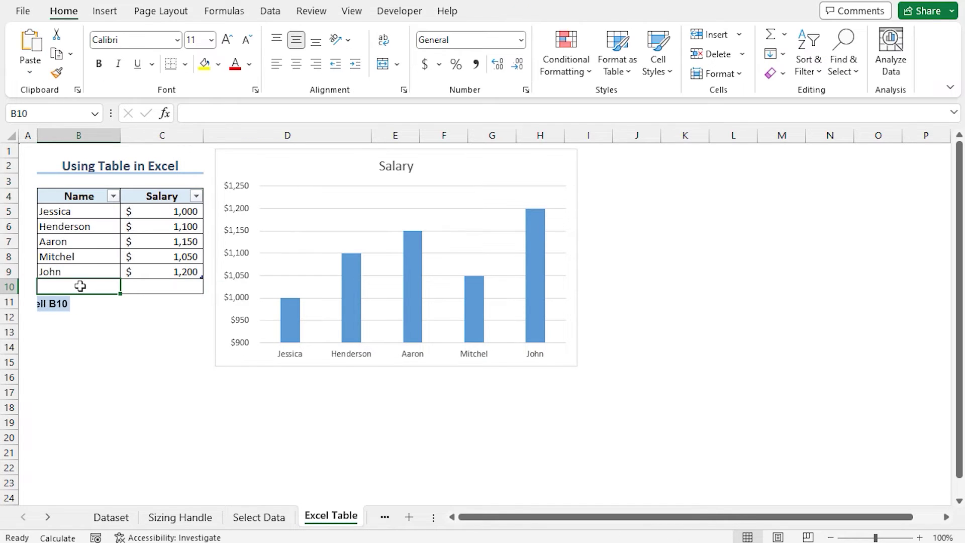
{"action": "type", "text": "Joe"}
{"action": "key", "text": "Tab"}
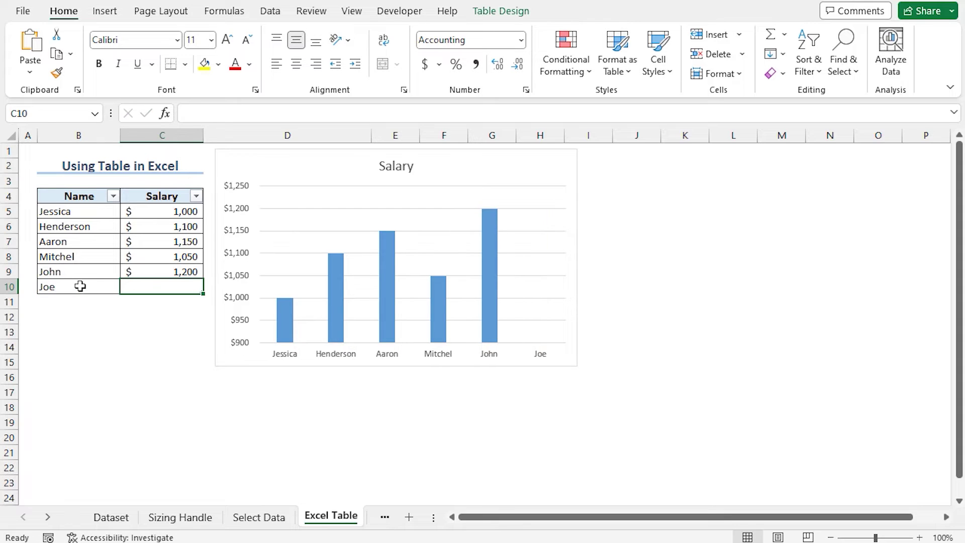
{"action": "type", "text": "1500"}
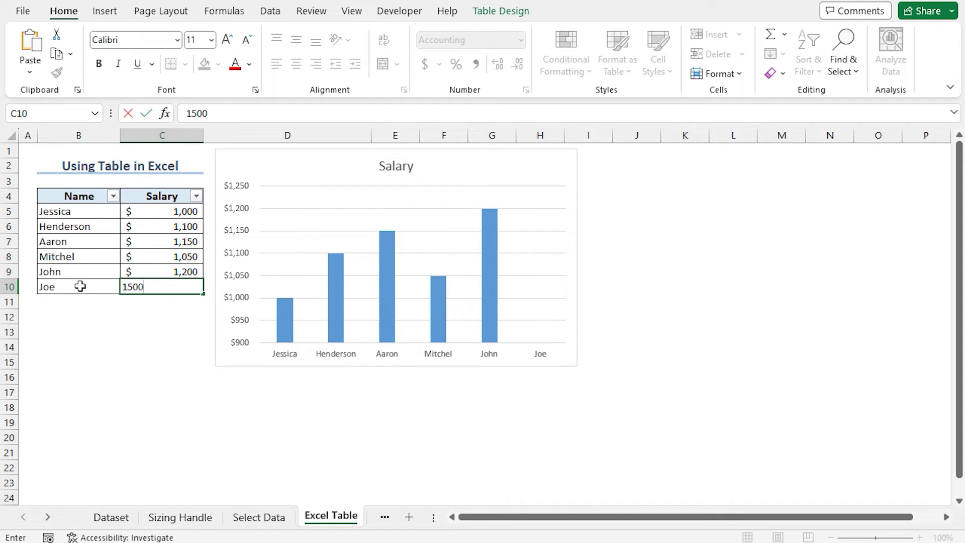
{"action": "key", "text": "Return"}
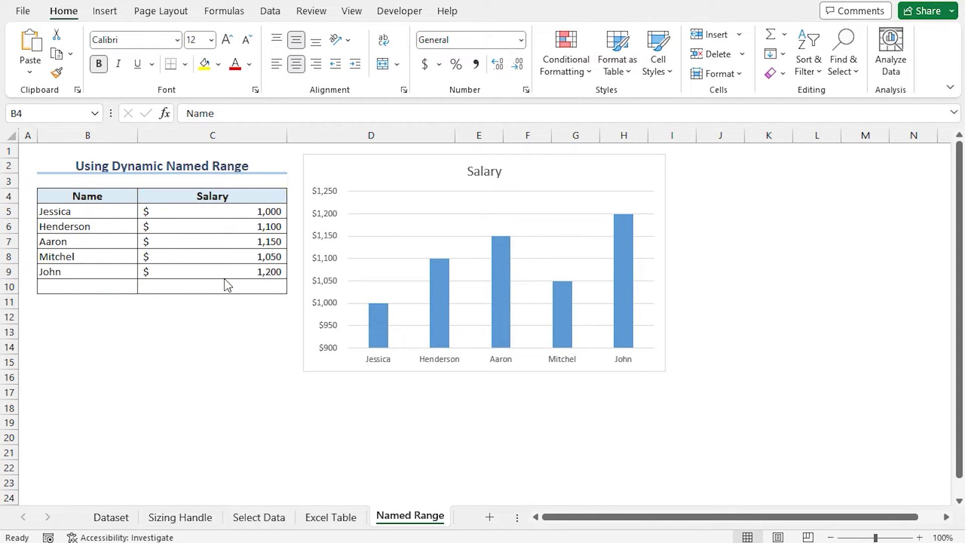
From header cell B4, start a new name scoped to the Named Range sheet with Refers to cleared.
{"action": "left_click", "coordinate": [121, 200]}
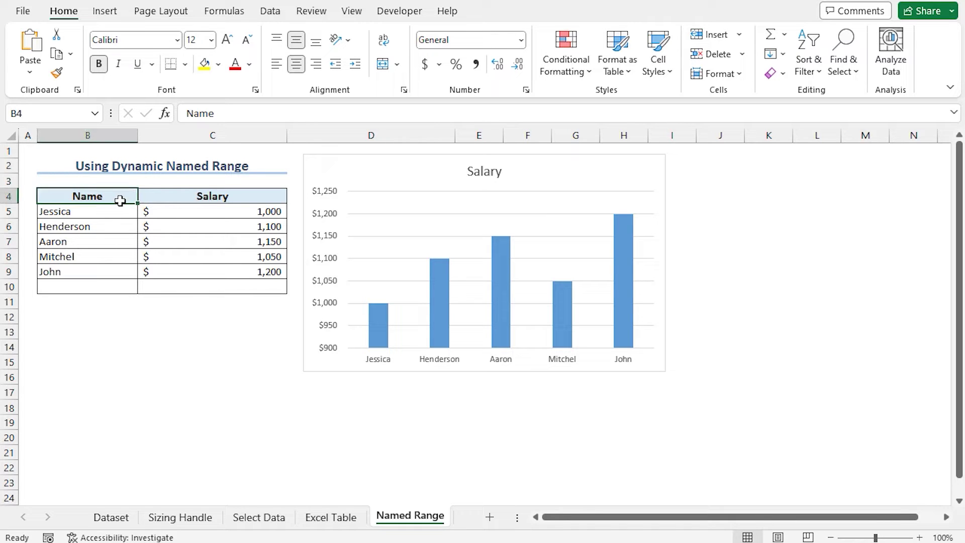
{"action": "left_click", "coordinate": [224, 11]}
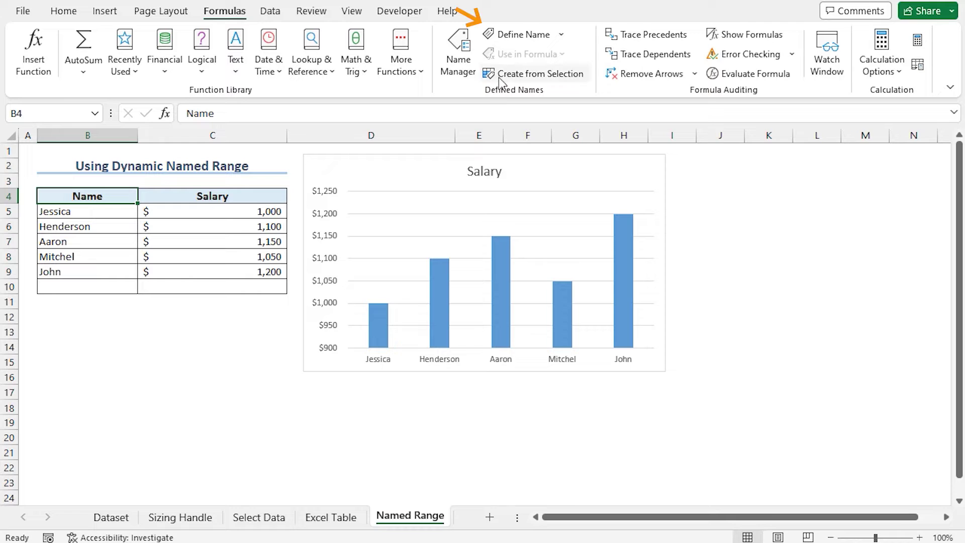
{"action": "left_click", "coordinate": [520, 35]}
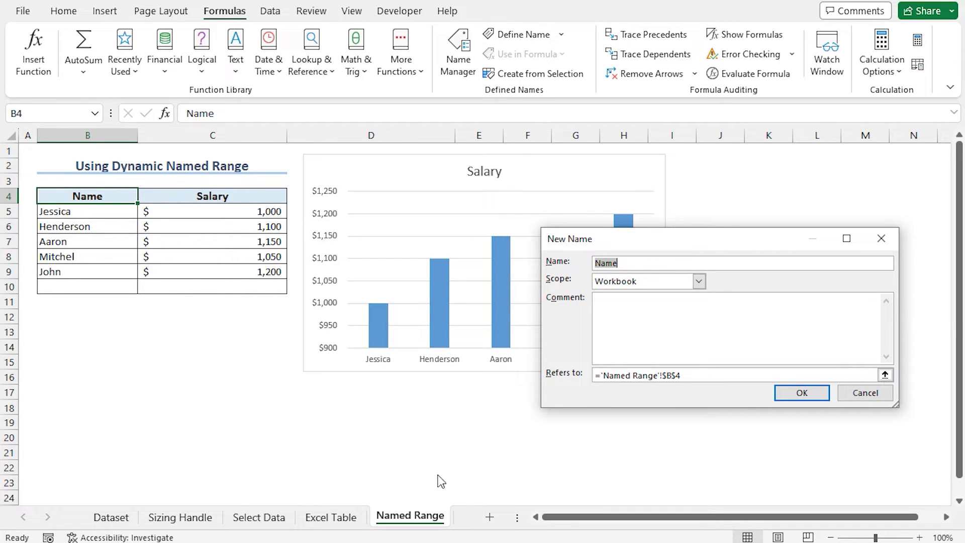
{"action": "left_click", "coordinate": [699, 281]}
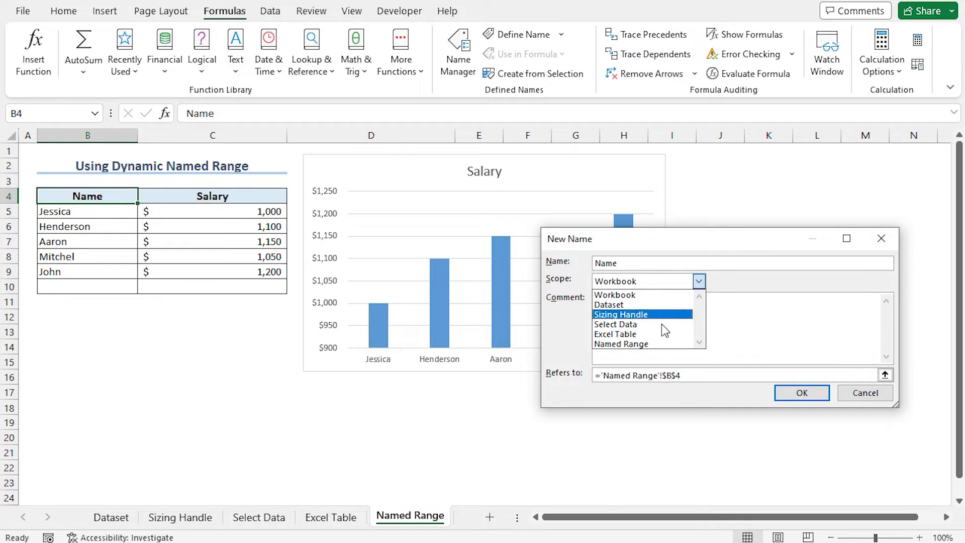
{"action": "left_click", "coordinate": [674, 344]}
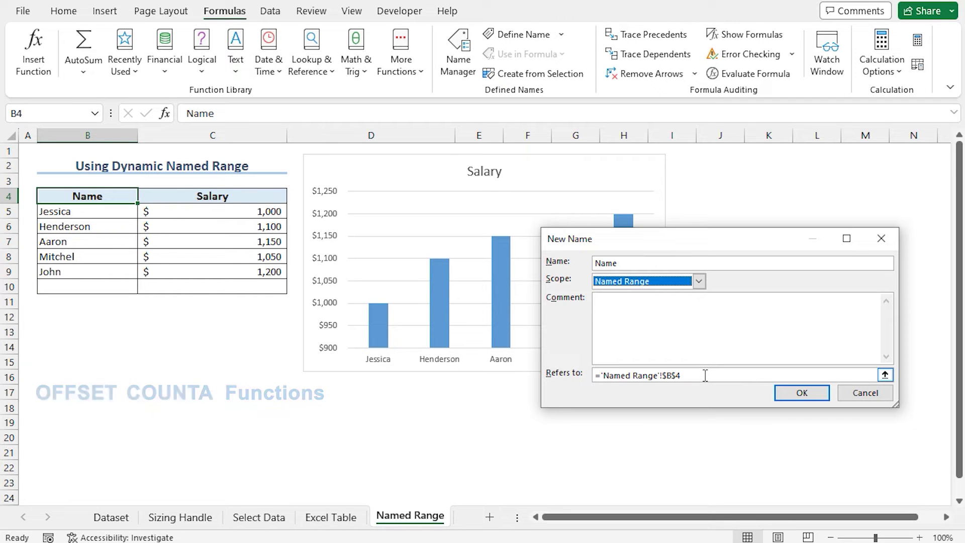
{"action": "left_click_drag", "start_coordinate": [706, 376], "coordinate": [587, 376]}
{"action": "key", "text": "Delete"}
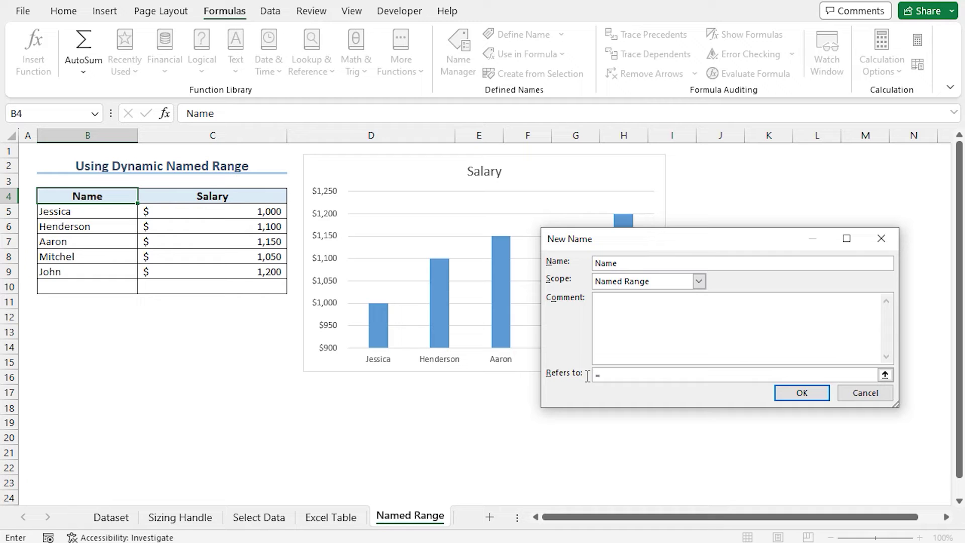
Define Name as =OFFSET('Named Range'!$B$5,0,0,COUNTA('Named Range'!$B:$B)-1) and save it.
{"action": "type", "text": "=OFFSET("}
{"action": "left_click", "coordinate": [116, 214]}
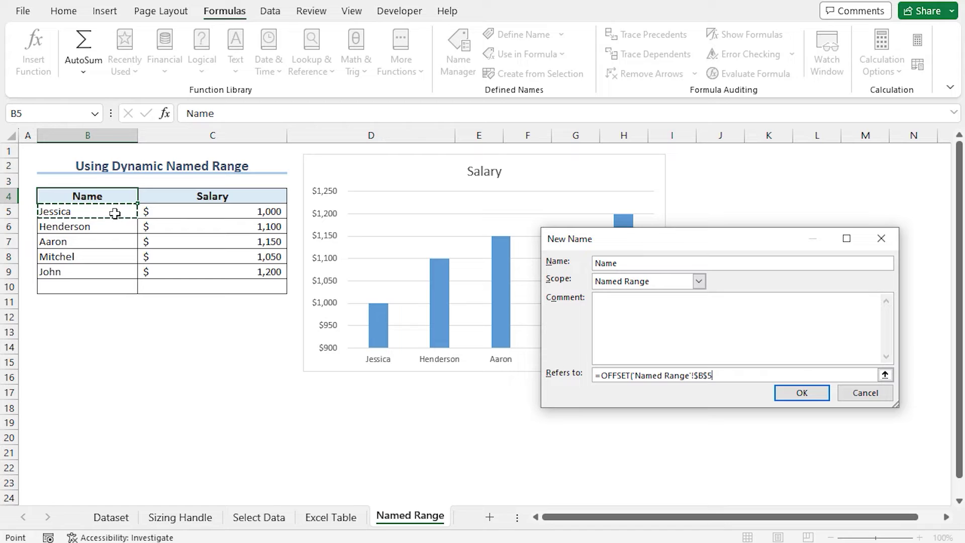
{"action": "type", "text": ",0,0,COUNTA("}
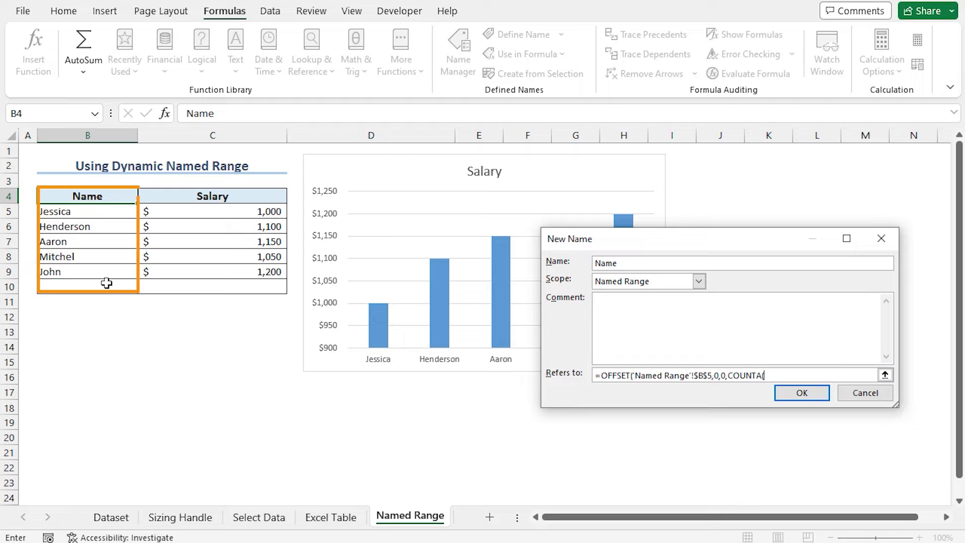
{"action": "left_click", "coordinate": [104, 135]}
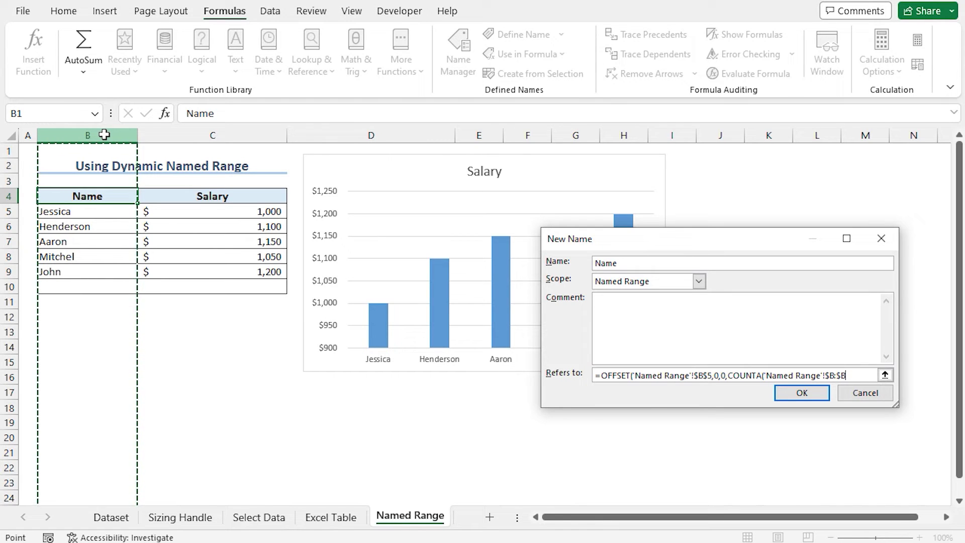
{"action": "type", "text": ")-1"}
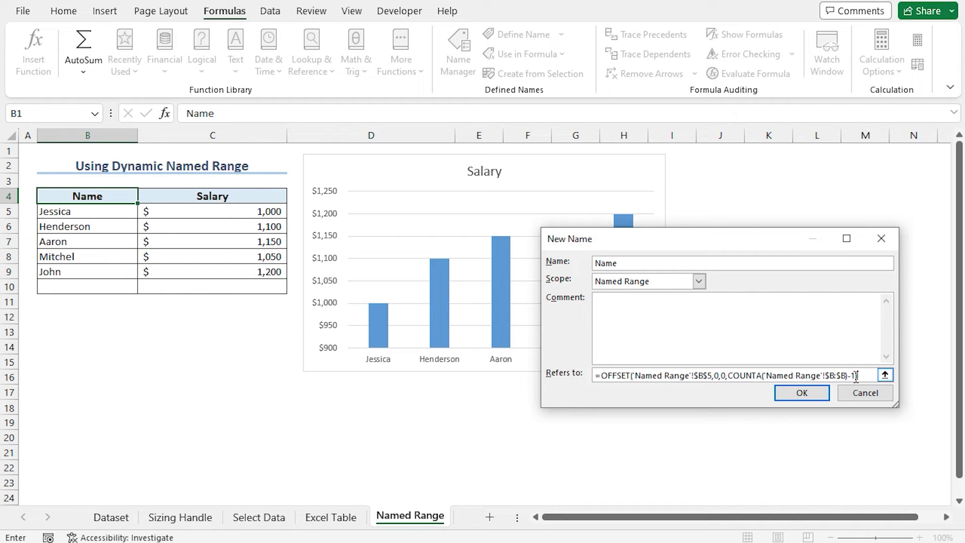
{"action": "left_click", "coordinate": [826, 392]}
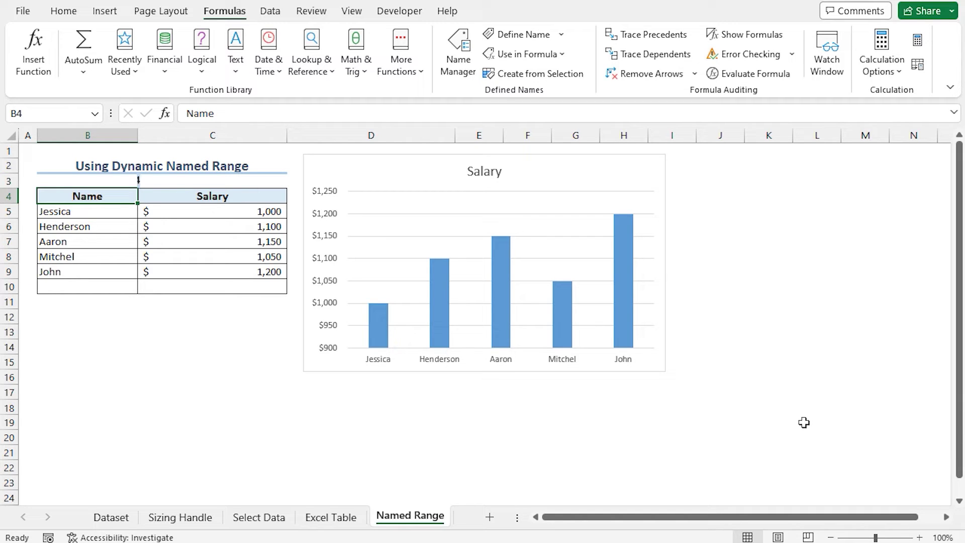
With C4 selected, inspect the Name range's OFFSET formula in Name Manager, then begin a new name.
{"action": "left_click", "coordinate": [272, 191]}
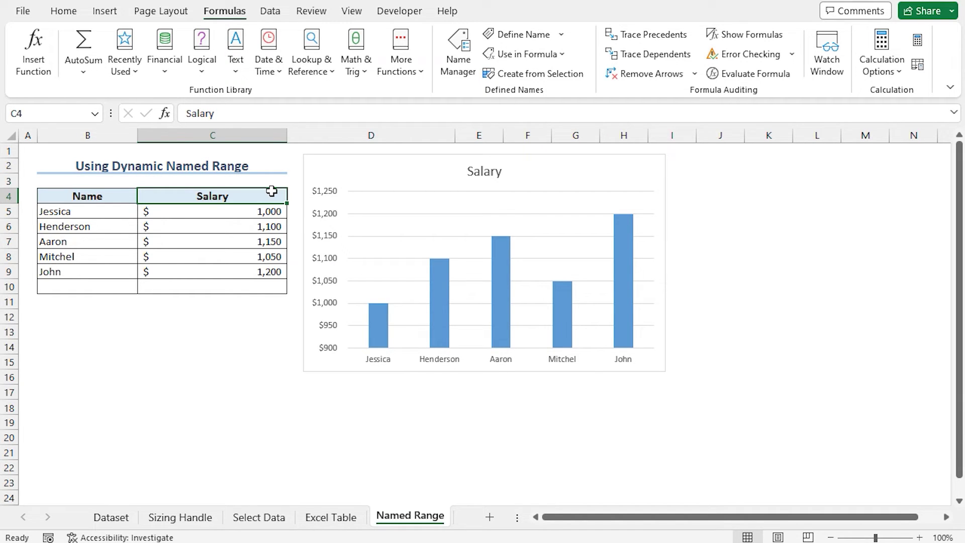
{"action": "left_click", "coordinate": [446, 78]}
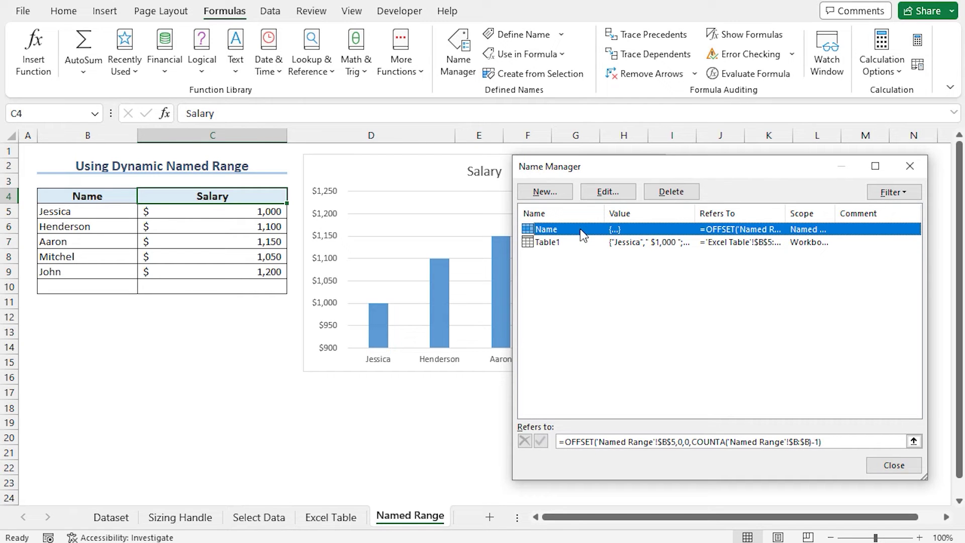
{"action": "left_click", "coordinate": [607, 191]}
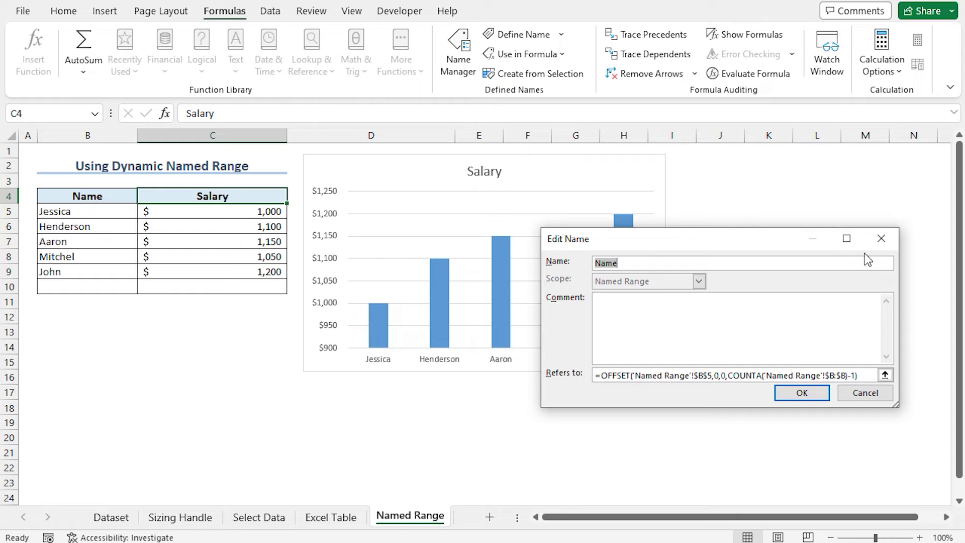
{"action": "left_click", "coordinate": [882, 240]}
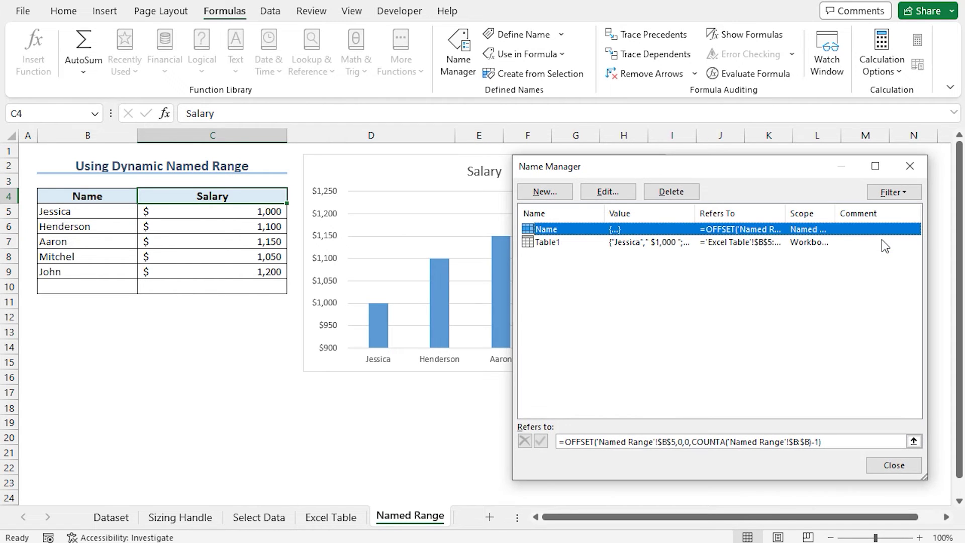
{"action": "left_click", "coordinate": [562, 197]}
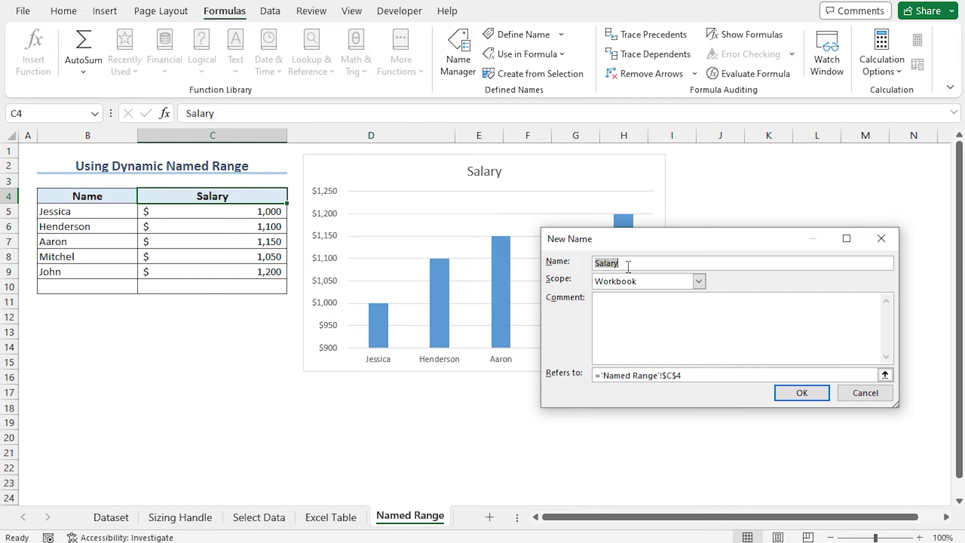
Scope Salary to Named Range and set it to =OFFSET('Named Range'!$C$5,0,0,COUNTA('Named Range'!$C:$C)-1).
{"action": "left_click", "coordinate": [699, 282]}
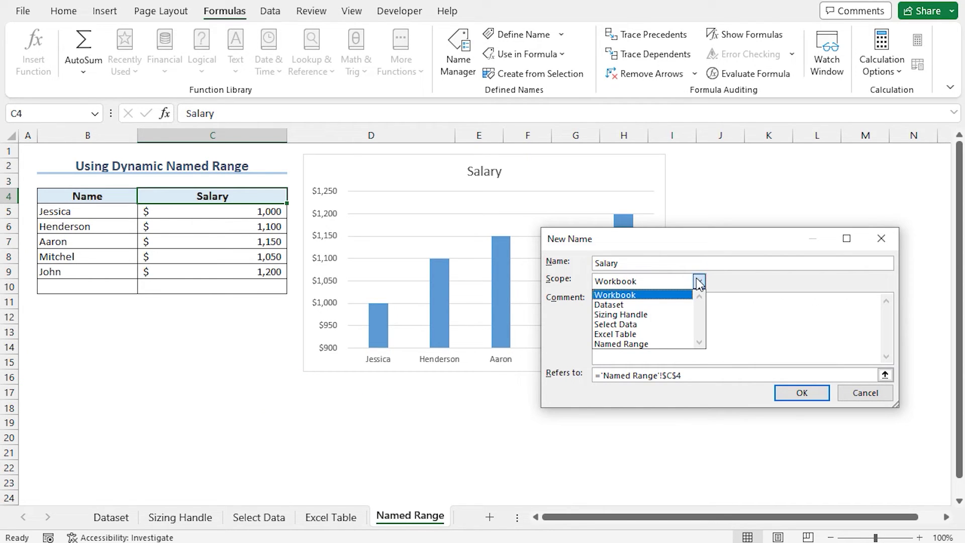
{"action": "left_click", "coordinate": [645, 344]}
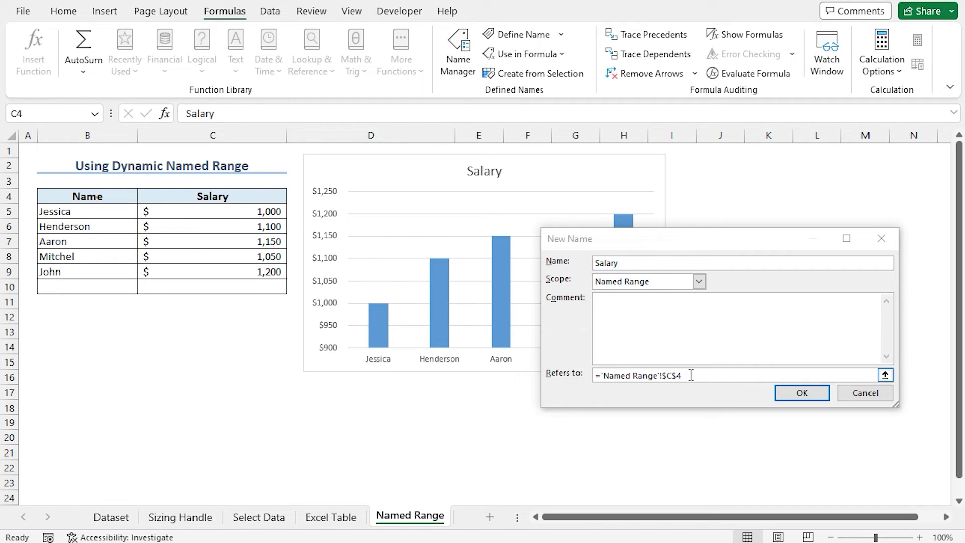
{"action": "left_click_drag", "start_coordinate": [687, 375], "coordinate": [593, 373]}
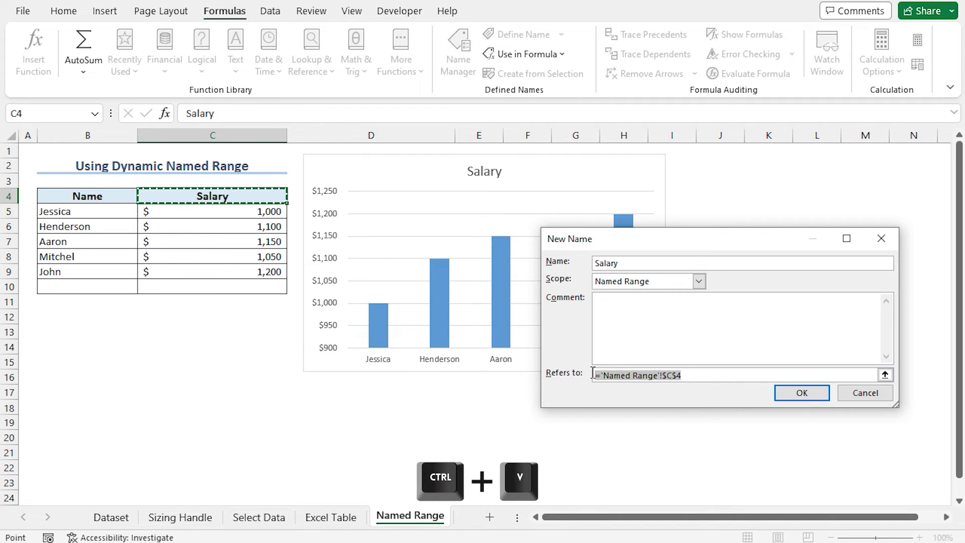
{"action": "key", "text": "ctrl+v"}
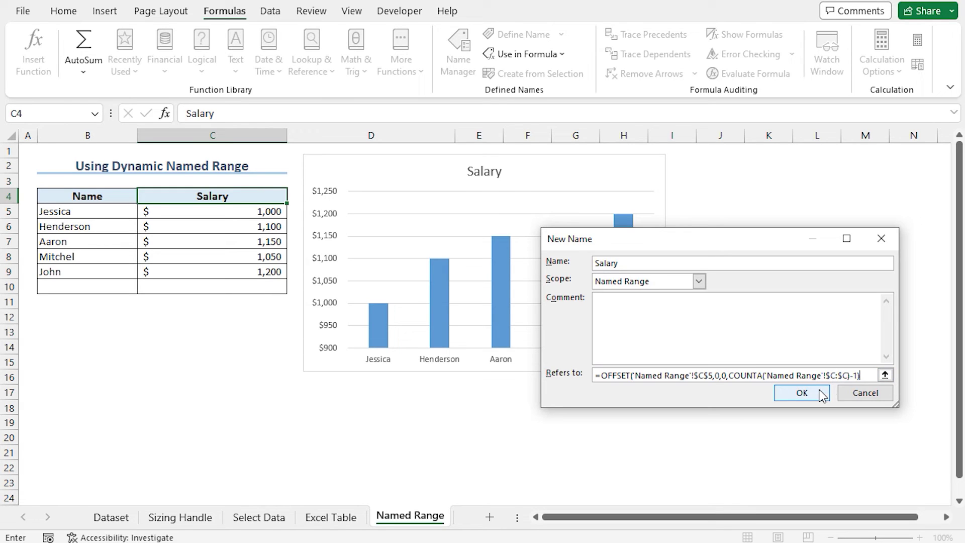
{"action": "left_click", "coordinate": [802, 393]}
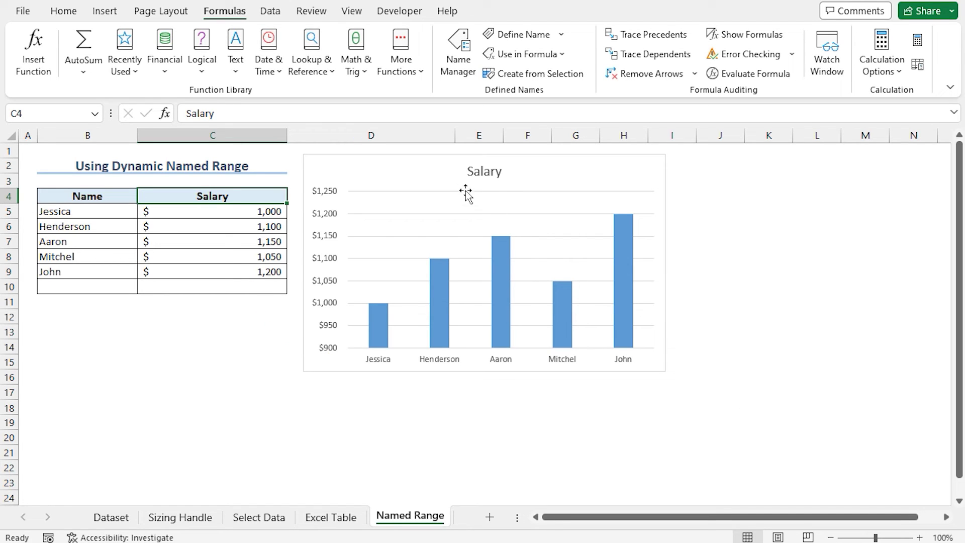
In Select Data, change the Salary series values from $C$5:$C$9 to ='Named Range'!Salary.
{"action": "right_click", "coordinate": [434, 176]}
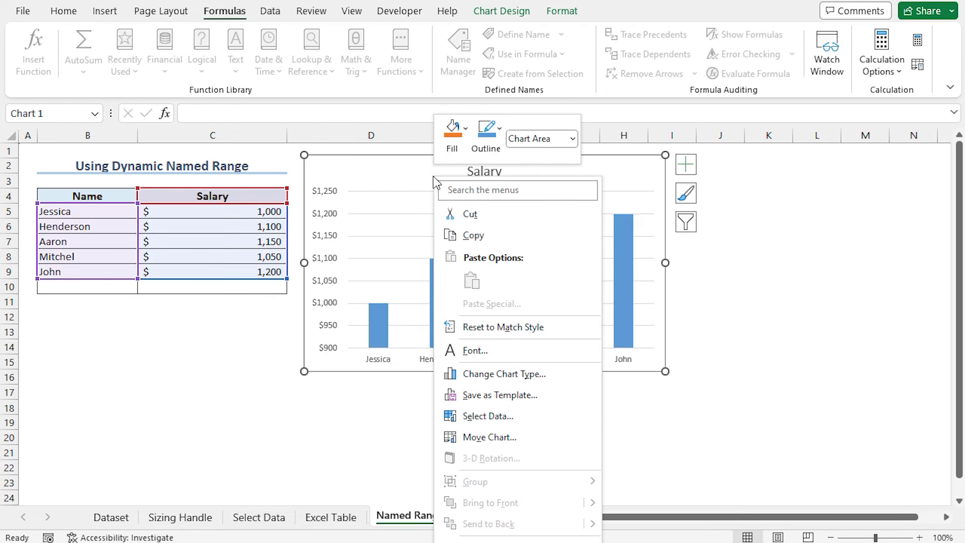
{"action": "left_click", "coordinate": [508, 416]}
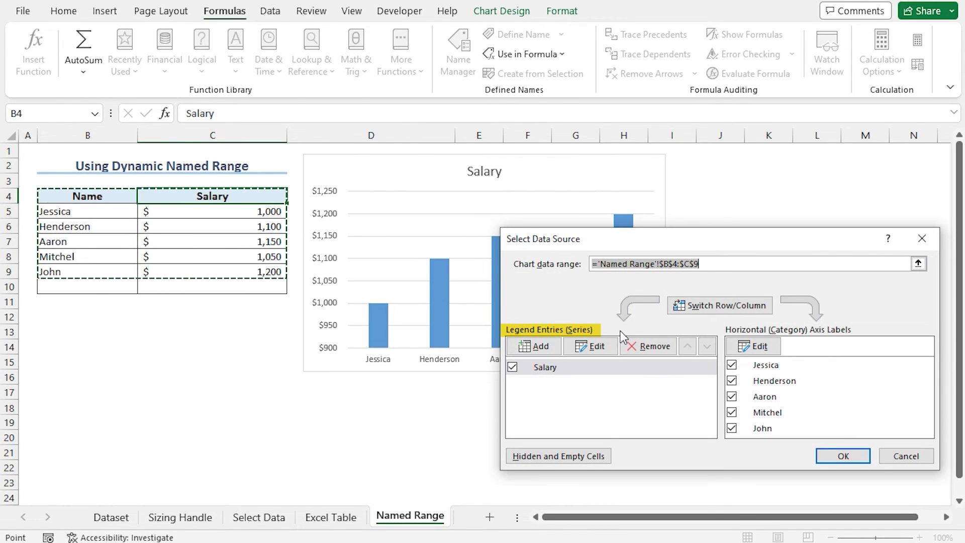
{"action": "left_click", "coordinate": [603, 348]}
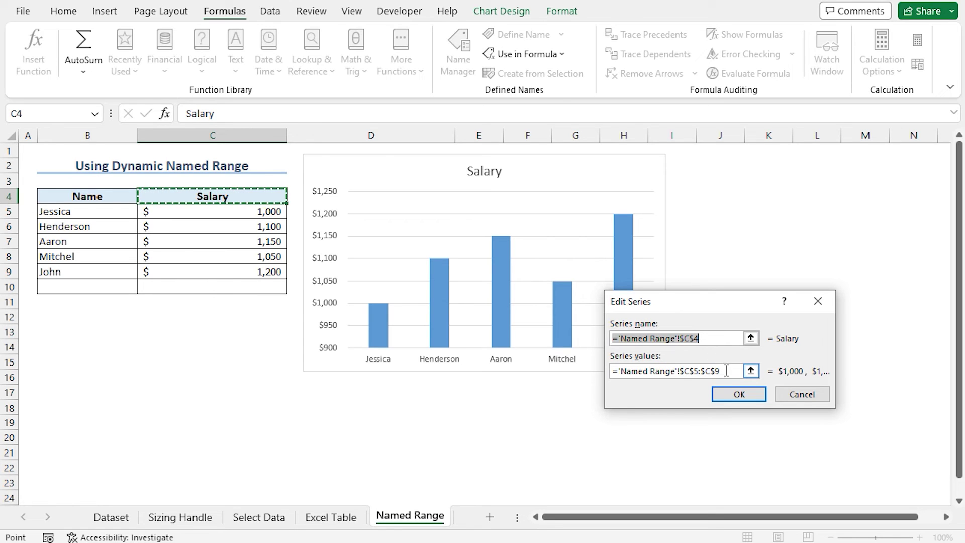
{"action": "left_click_drag", "start_coordinate": [722, 371], "coordinate": [680, 372]}
{"action": "key", "text": "BackSpace"}
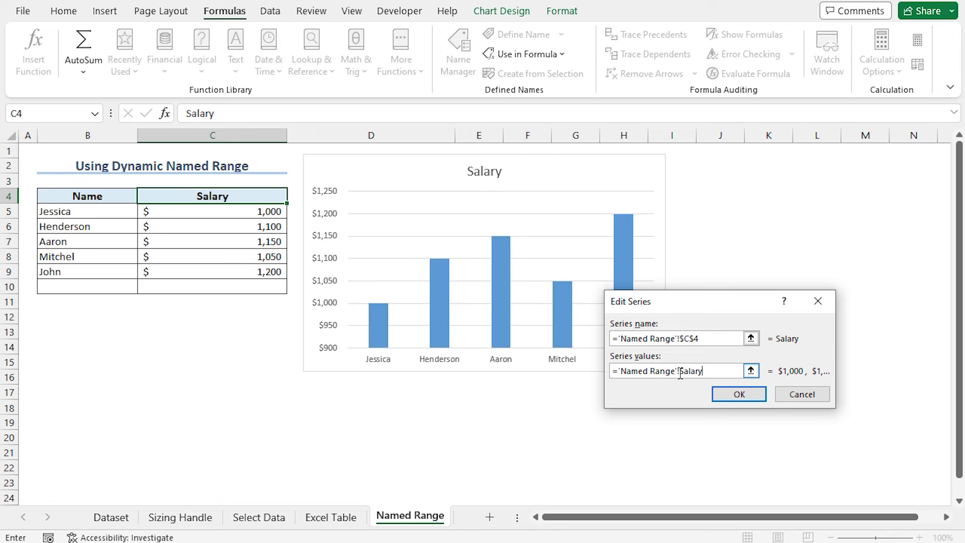
{"action": "left_click", "coordinate": [724, 395]}
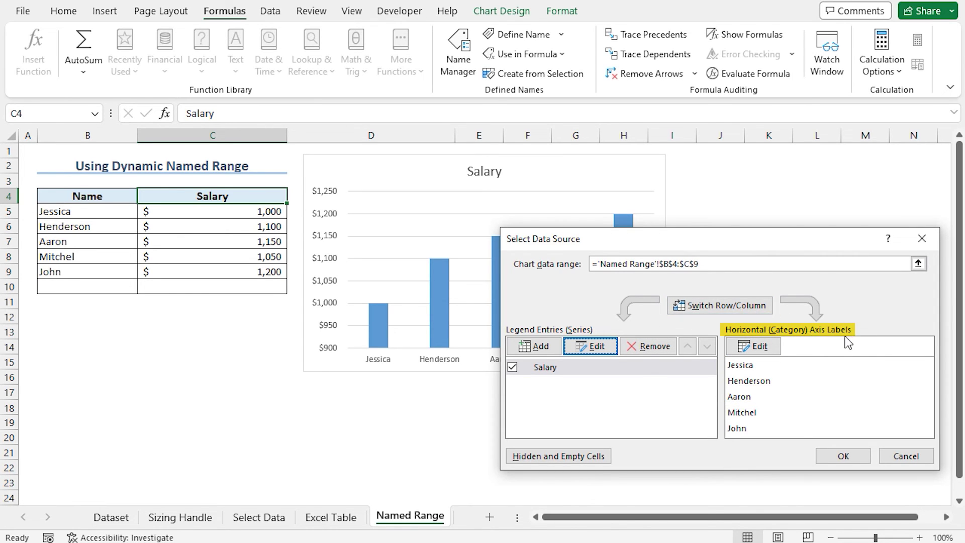
Replace the axis labels' $B$5:$B$9 with the dynamic Name range and apply the changes.
{"action": "left_click", "coordinate": [759, 346]}
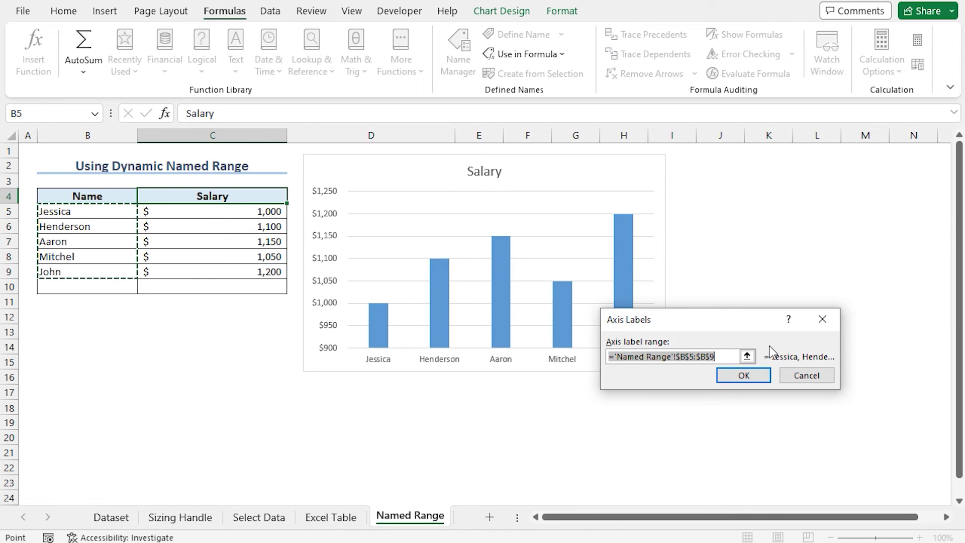
{"action": "left_click", "coordinate": [718, 356]}
{"action": "left_click_drag", "start_coordinate": [718, 356], "coordinate": [678, 356]}
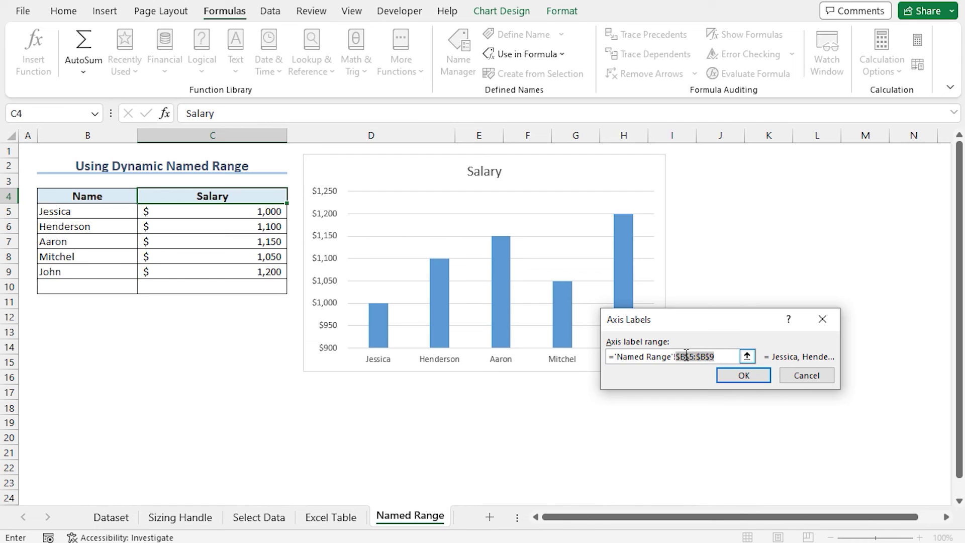
{"action": "key", "text": "BackSpace"}
{"action": "left_click", "coordinate": [735, 376]}
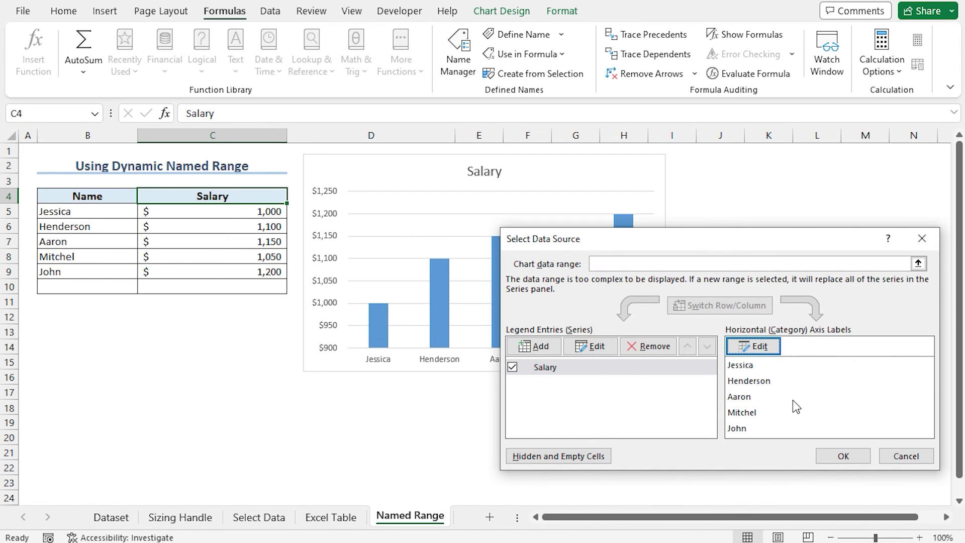
{"action": "left_click", "coordinate": [843, 456]}
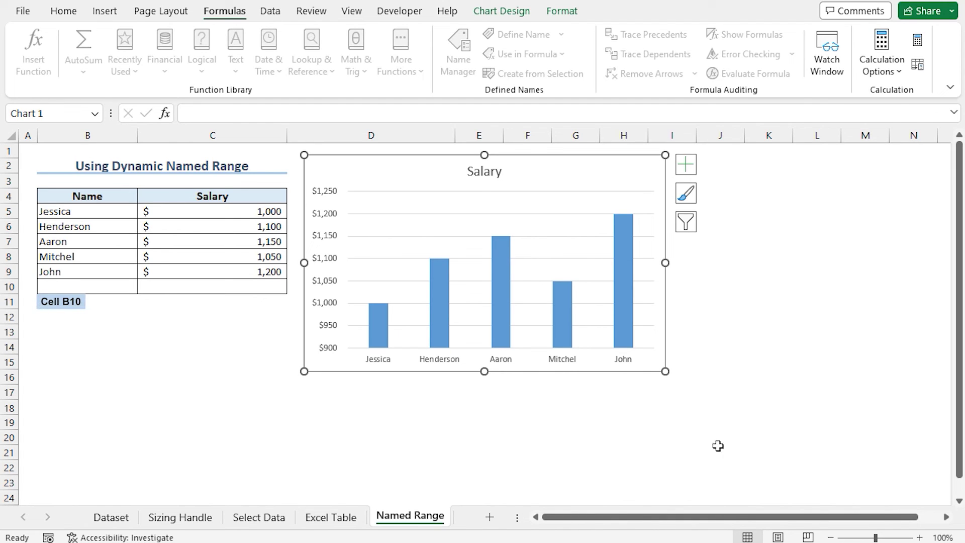
Enter Joe in B10 with a salary of 1500 in C10.
{"action": "left_click", "coordinate": [97, 286]}
{"action": "type", "text": "Joe"}
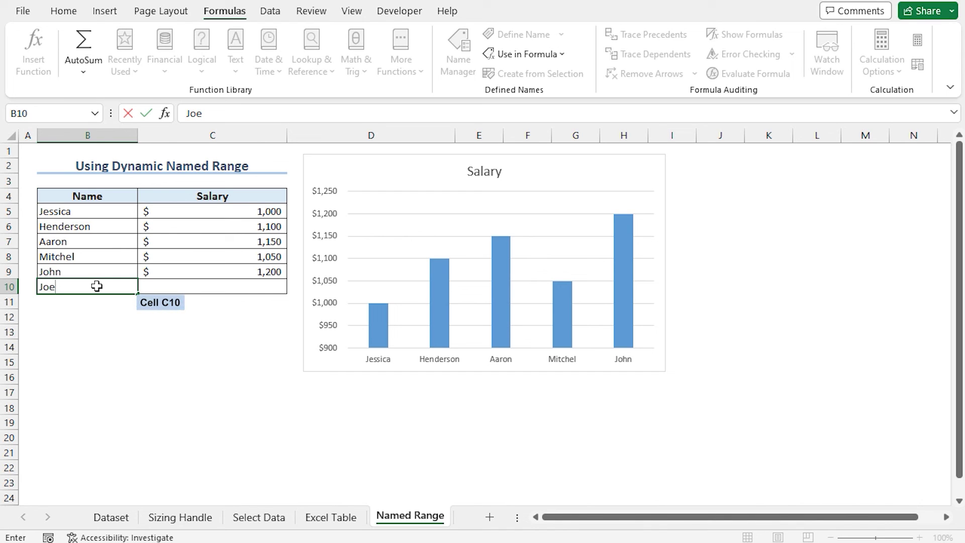
{"action": "key", "text": "Tab"}
{"action": "type", "text": "15"}
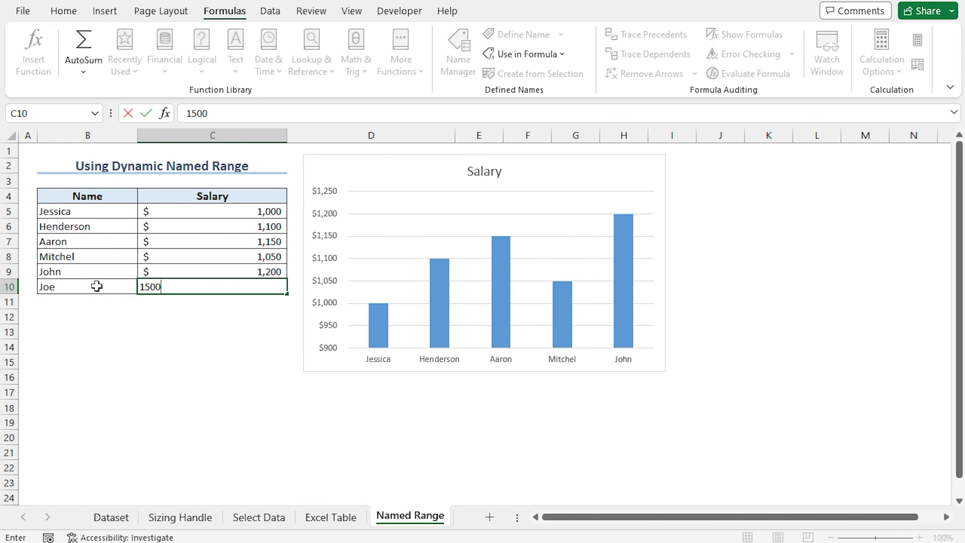
{"action": "key", "text": "Return"}
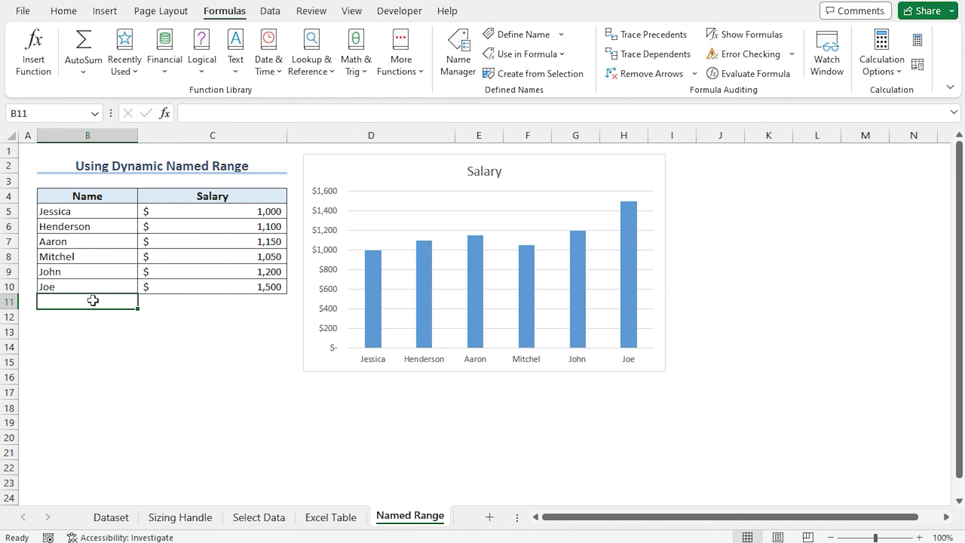